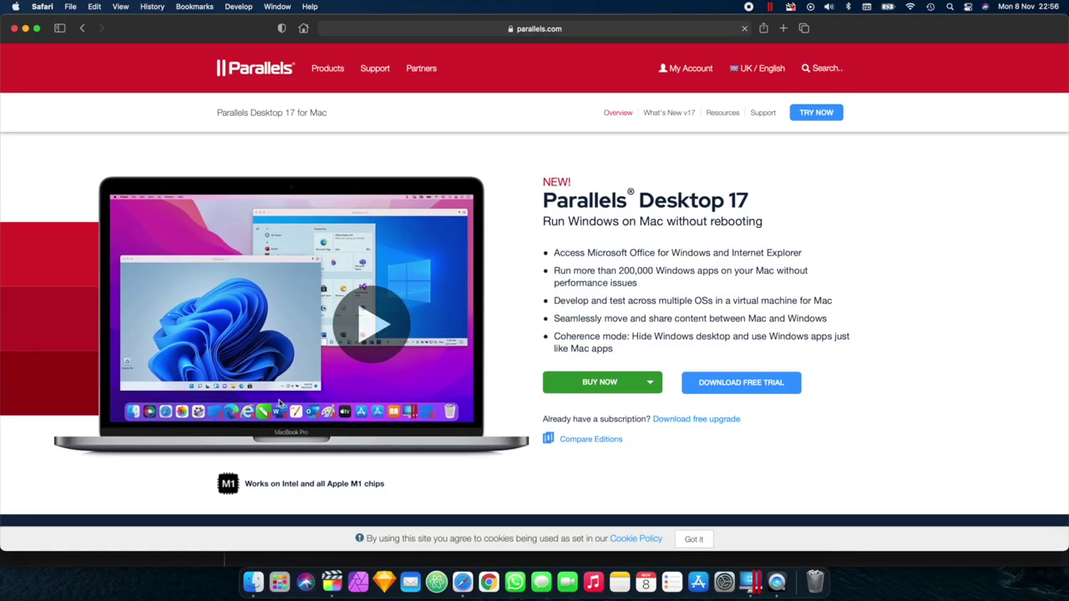
click(371, 324)
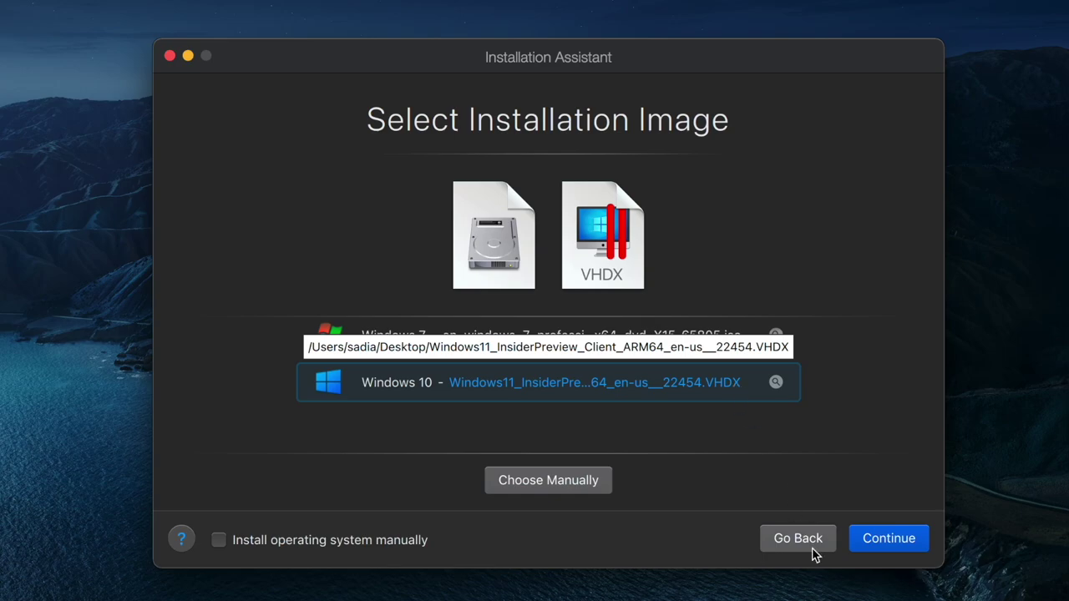
Step: Create a virtual machine named Windows 10 from Windows11_InsiderPreview_Client_ARM64_en-us__22454.VHDX, with Productivity as its primary use
click(869, 541)
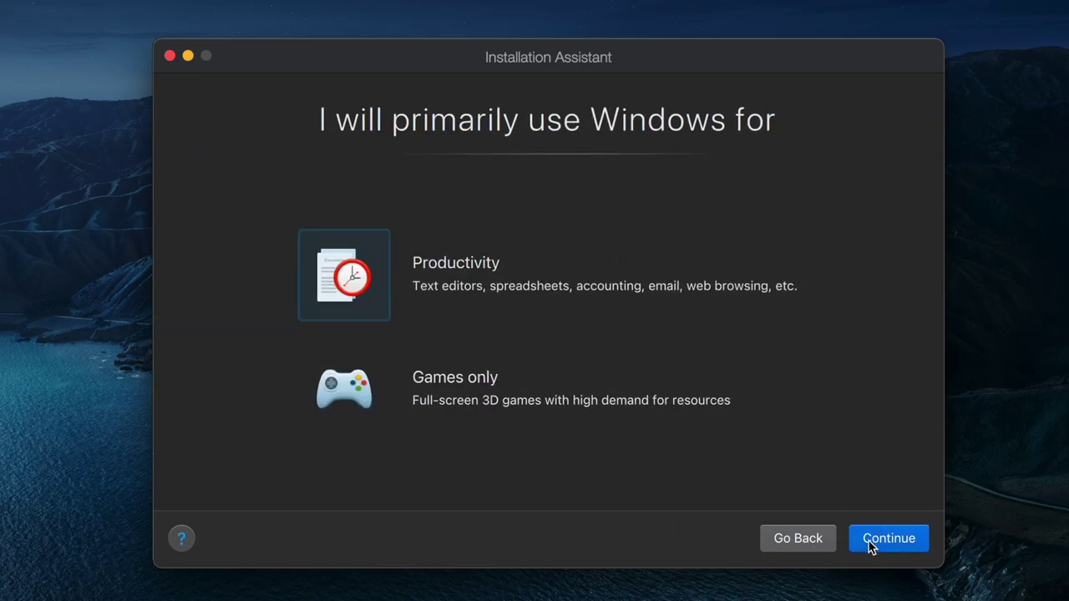
click(869, 542)
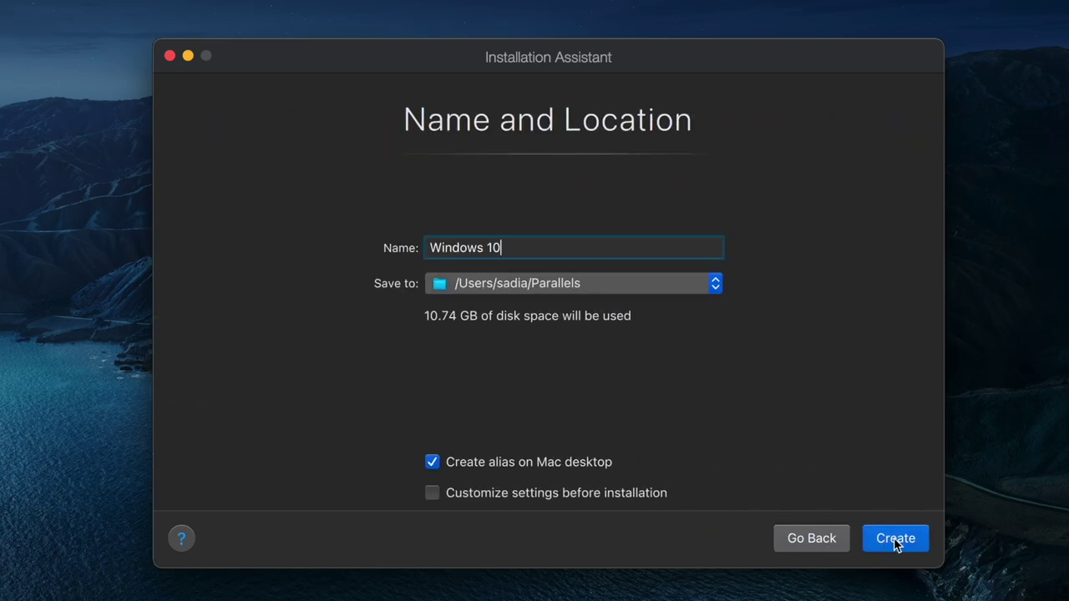
click(894, 540)
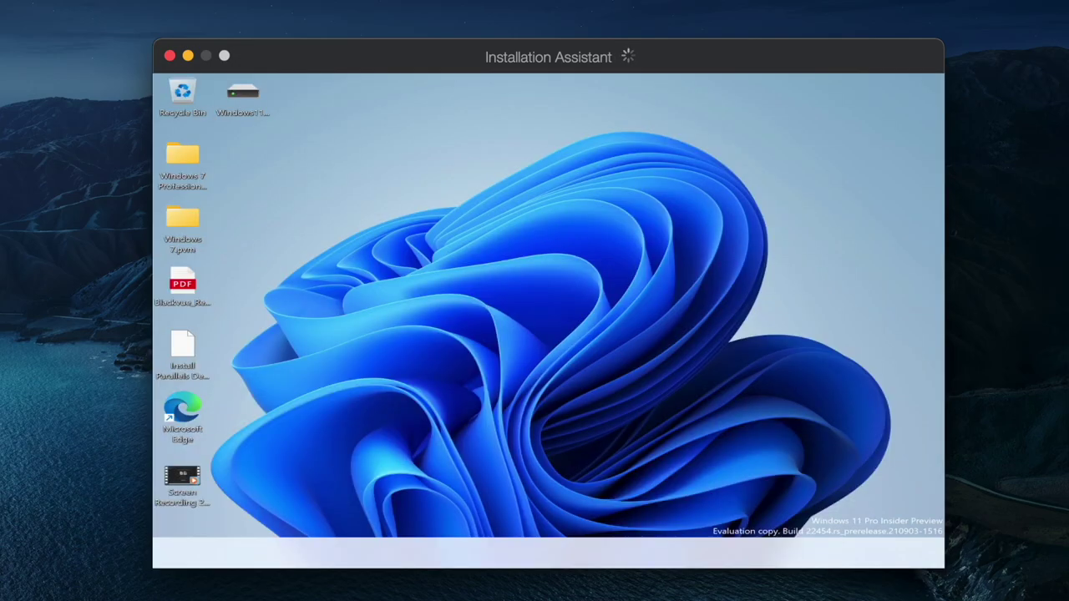
Step: Find and launch Parallels Desktop on the Mac, and resume the suspended Windows 10 virtual machine
key(super)
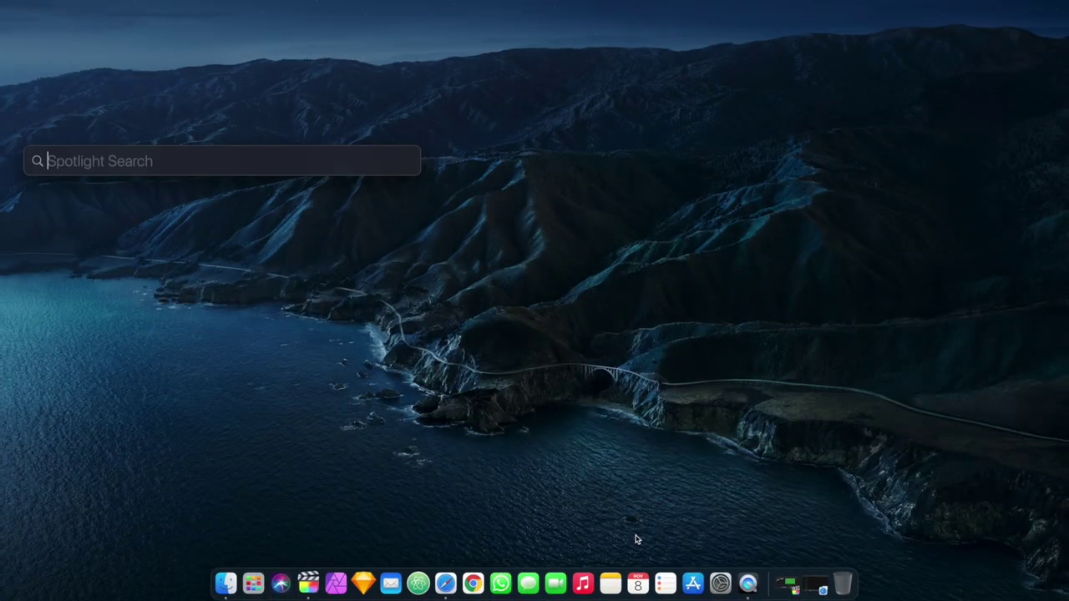
text(parallels des)
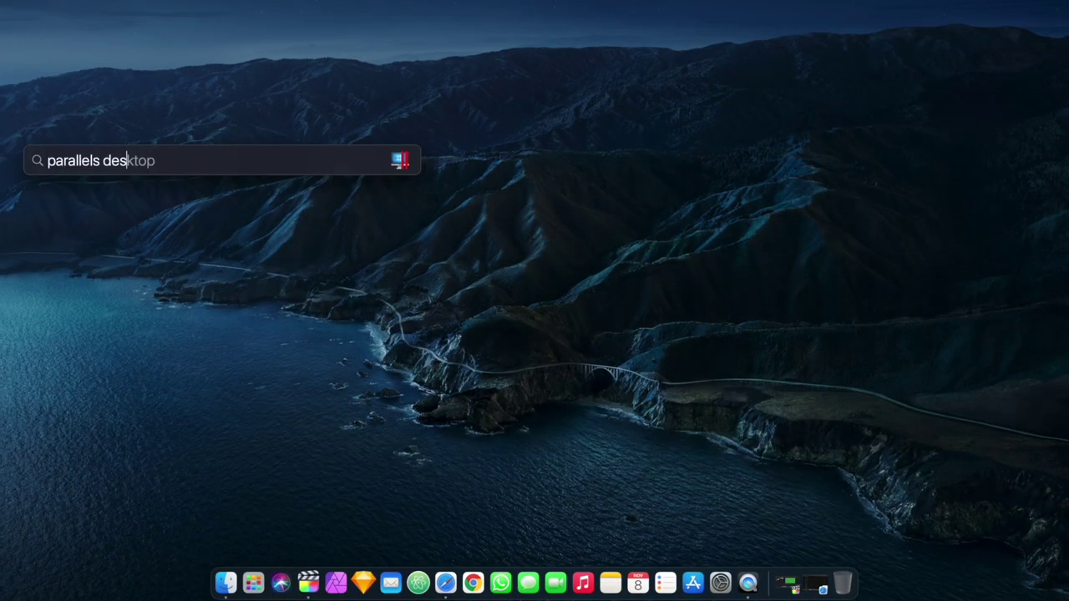
key(Return)
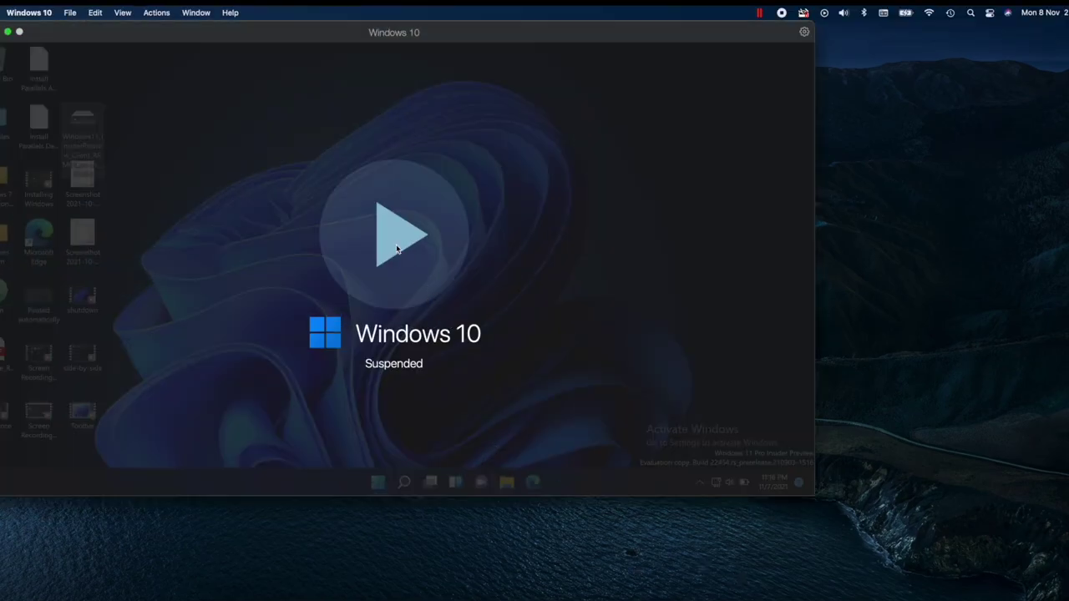
click(397, 249)
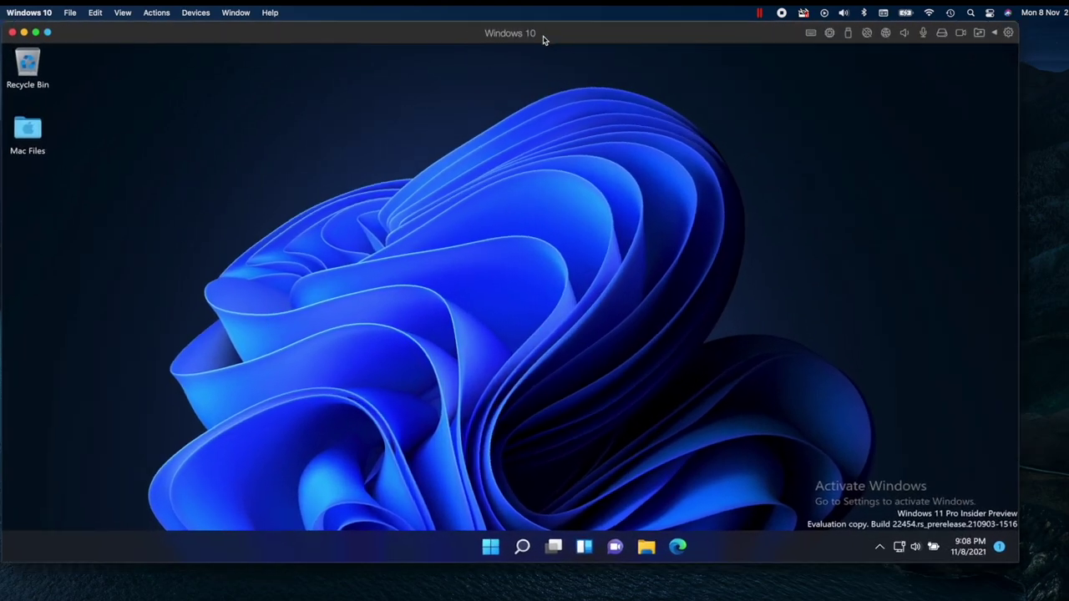
Step: Enlarge the Windows 10 virtual machine window and open Notepad inside Windows
double_click(542, 39)
click(548, 583)
text(notepad)
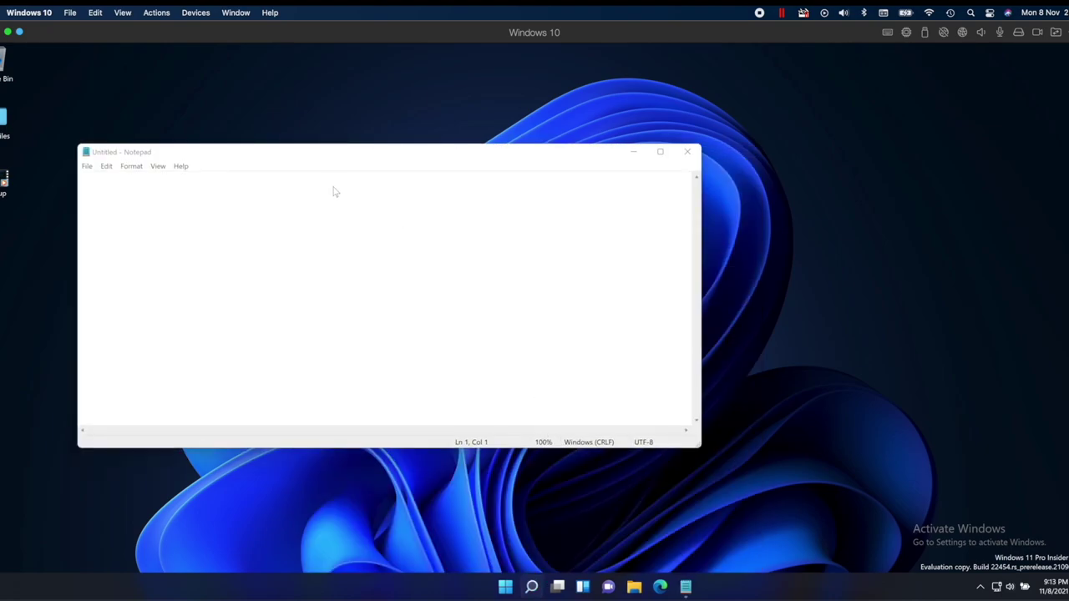
Step: Enter "CTRL + C" in the blank Notepad document and repeat the text by copying it onto the line below
click(446, 223)
text(CTRL + C)
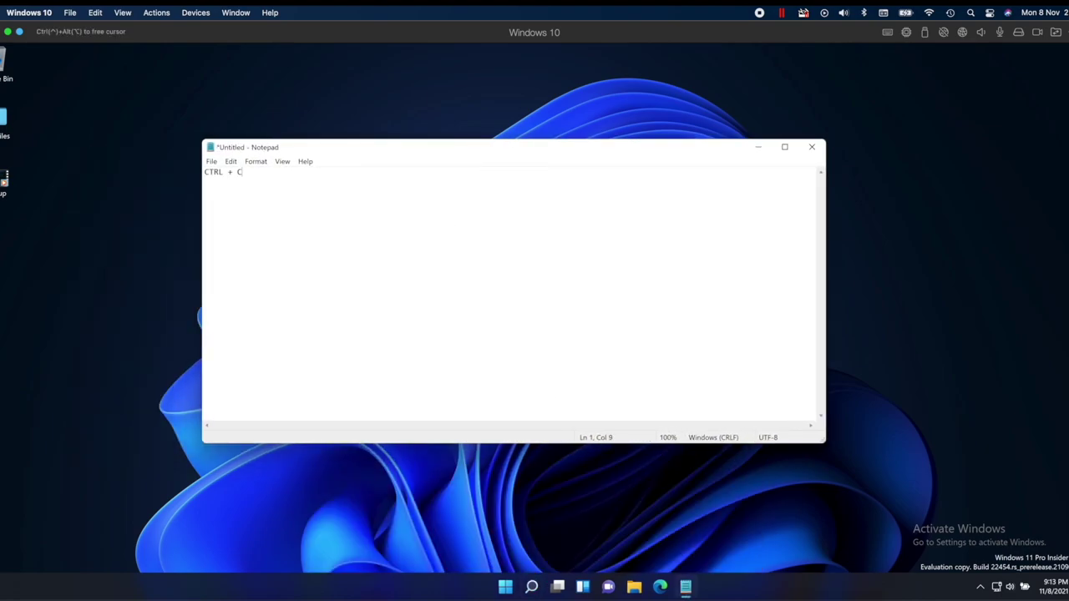
key(ctrl+a)
key(Right)
key(Return)
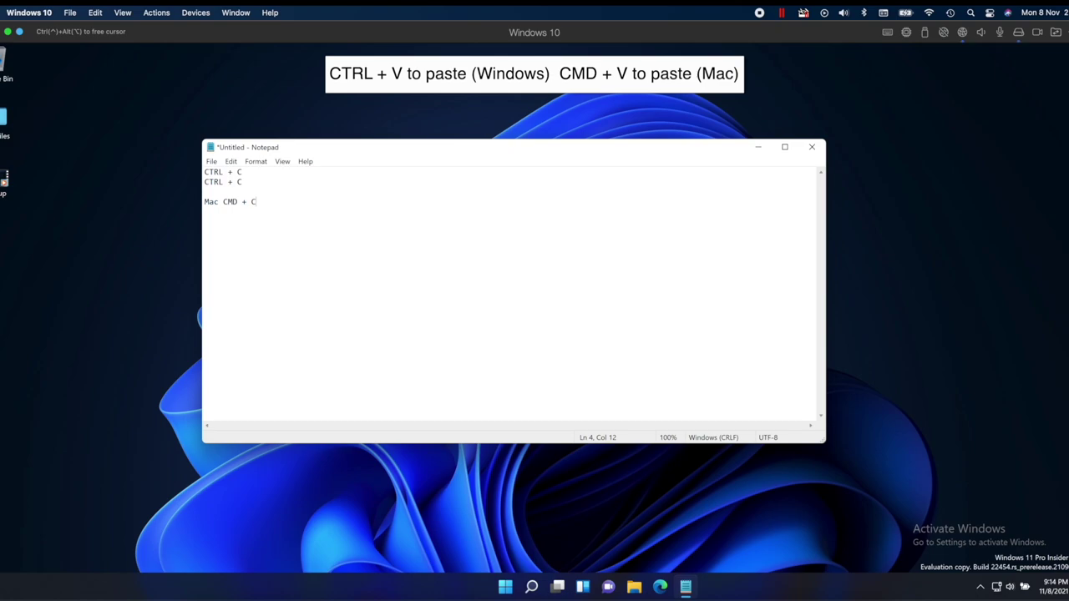
Step: Copy the "Mac CMD + C" line in Notepad and paste it on a new line beneath
drag(257, 202, 176, 203)
key(ctrl+c)
click(258, 226)
key(Return)
key(ctrl+v)
key(Return)
key(Return)
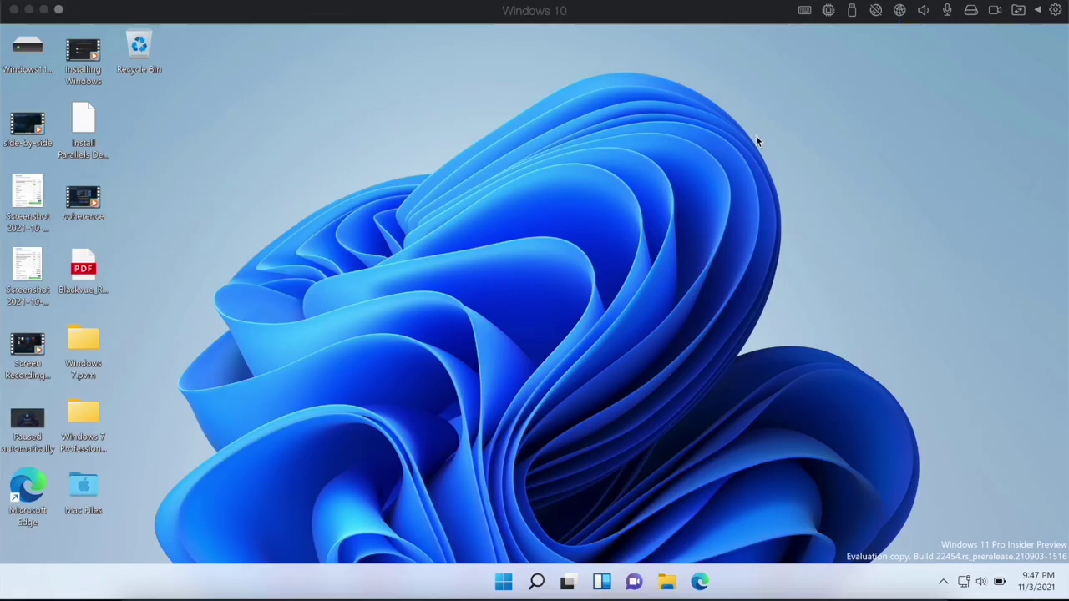
Step: Examine the macOS-to-Windows keyboard shortcut mappings of the Windows 10 virtual machine and the option to add one
click(804, 12)
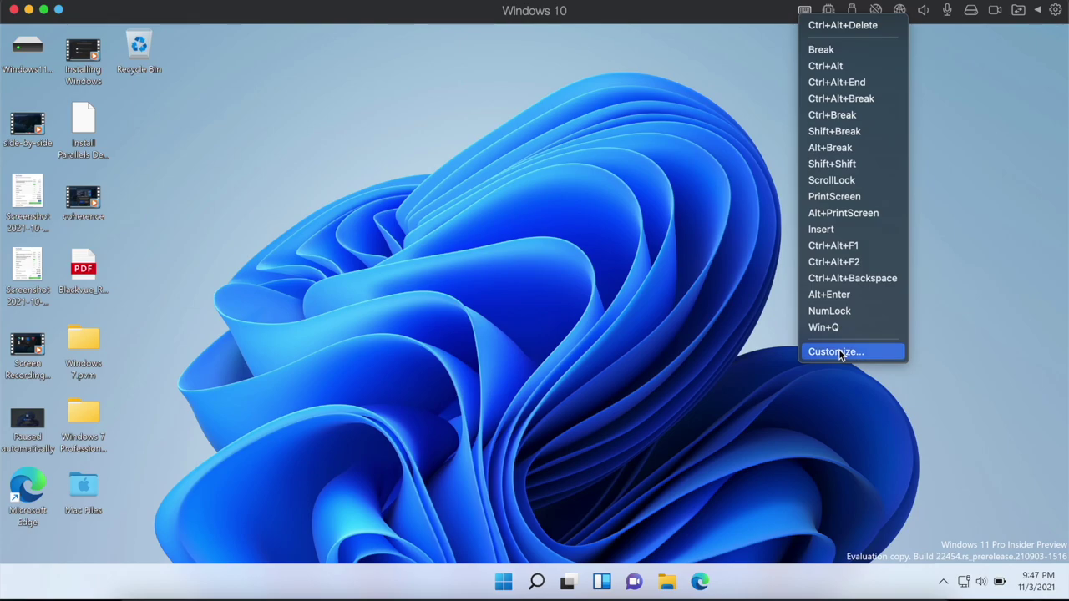
click(838, 349)
click(405, 301)
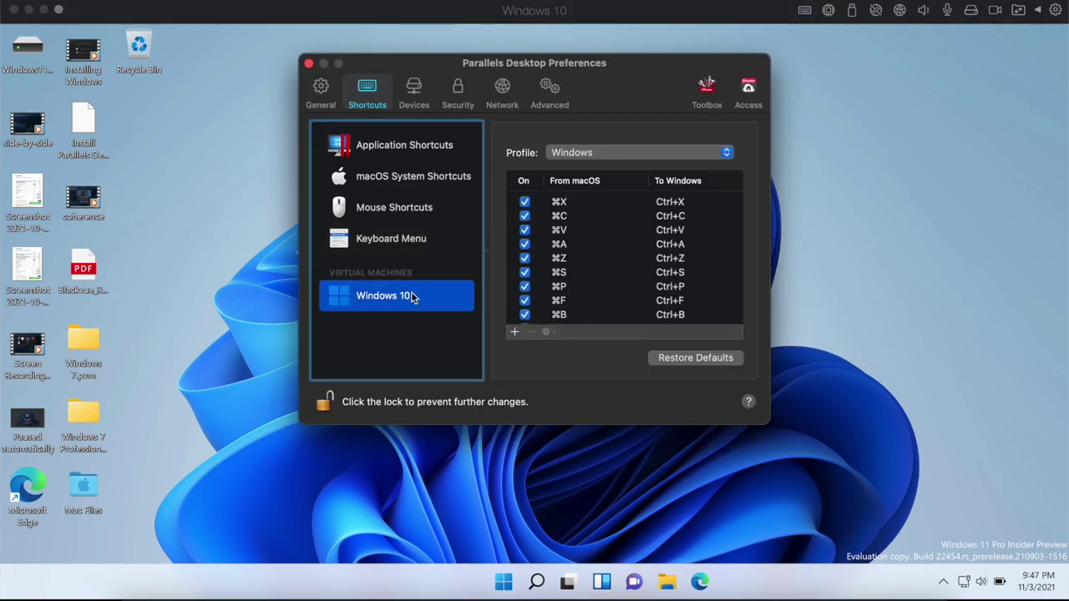
scroll(554, 275, down, 10)
click(516, 333)
Step: Check the virtual machine's CPU usage through Task Manager, and view its USB & Bluetooth configuration
click(828, 10)
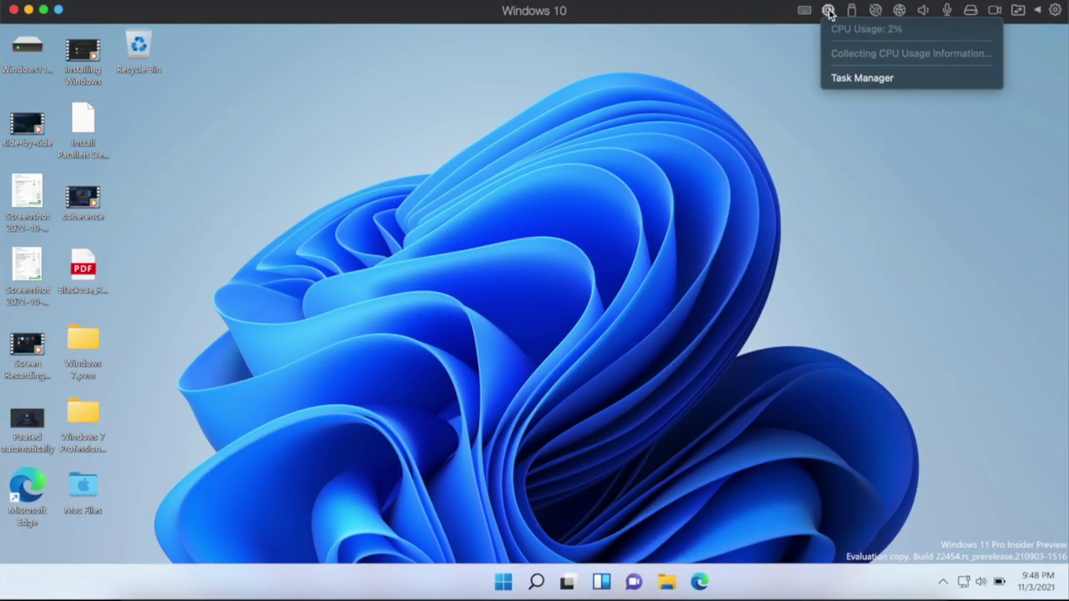
click(871, 78)
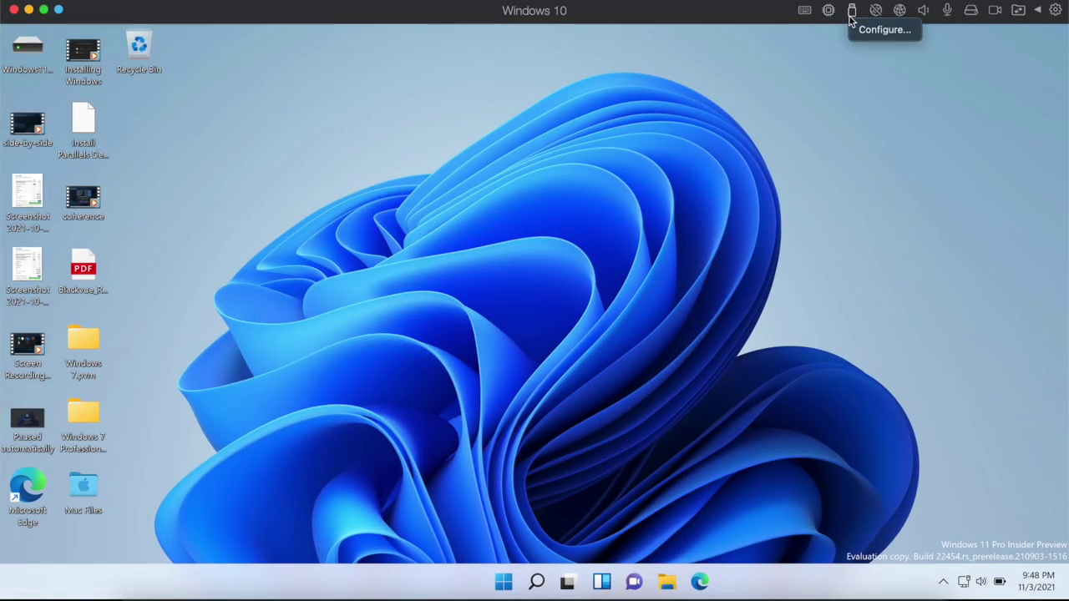
click(856, 30)
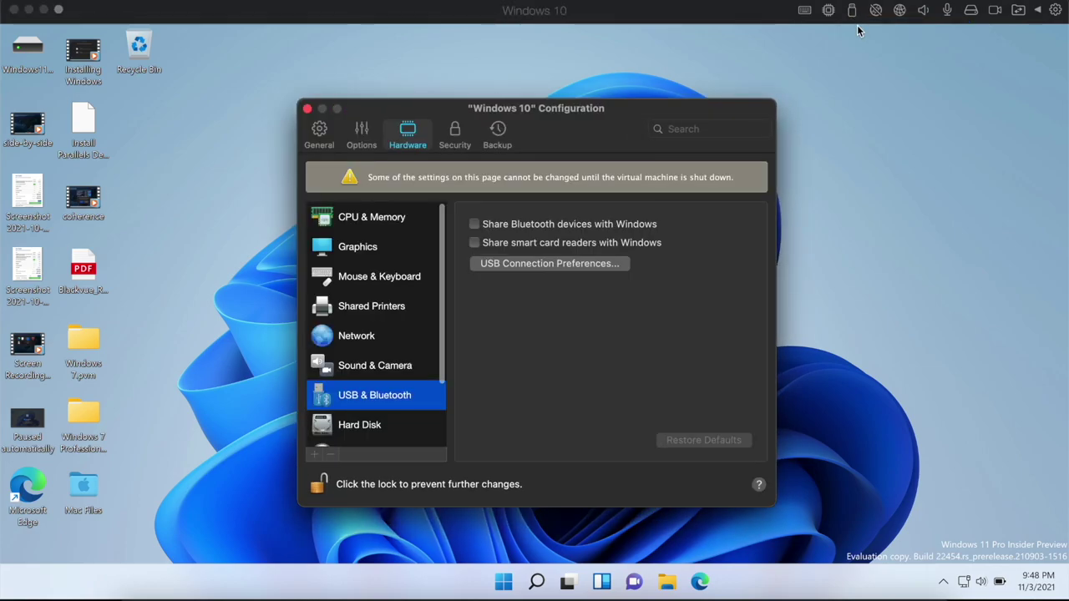
Step: View the speaker and microphone source options available to the virtual machine
click(923, 10)
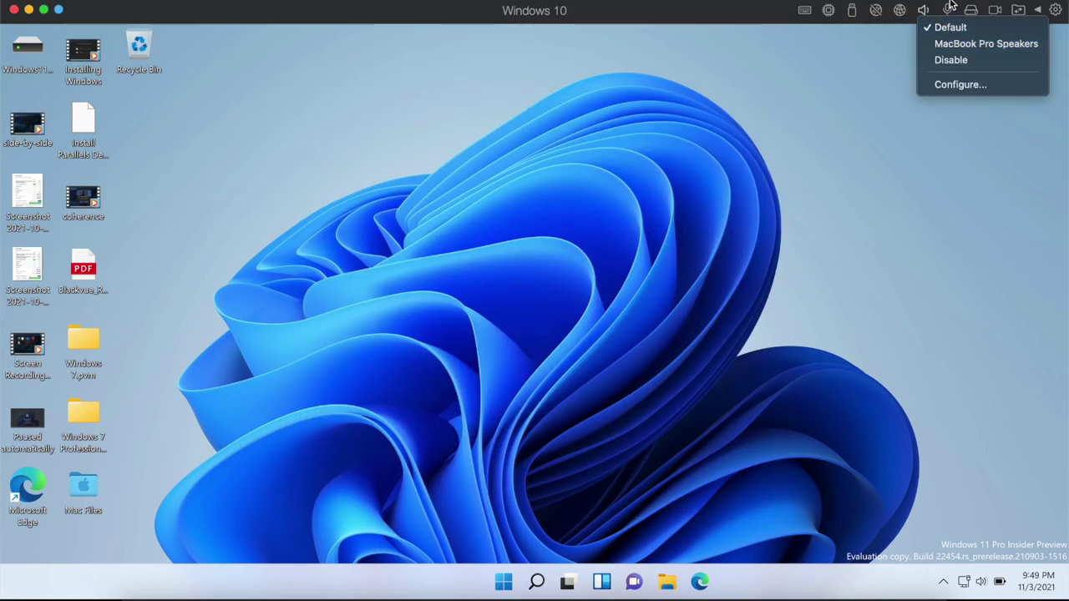
click(949, 10)
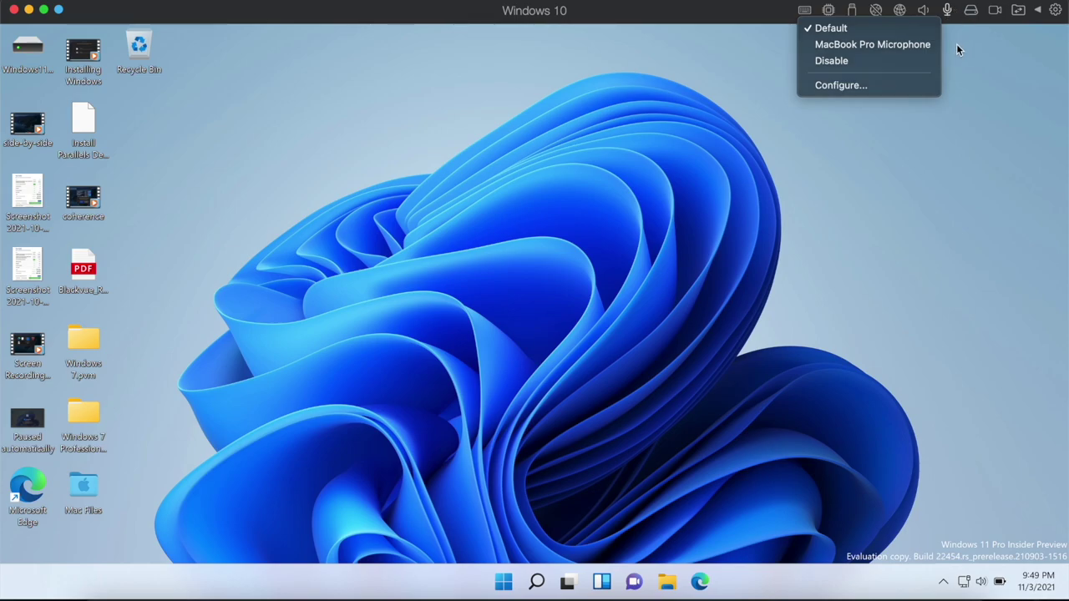
Step: Browse the Mac folders shared with Windows, including the iCloud Drive folder
click(1017, 10)
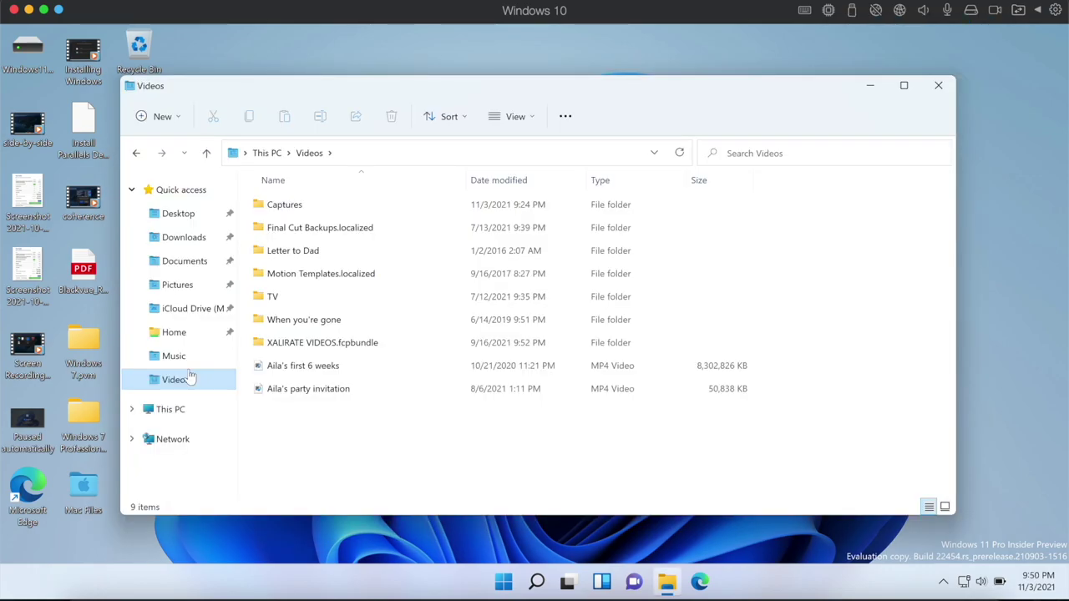
click(193, 309)
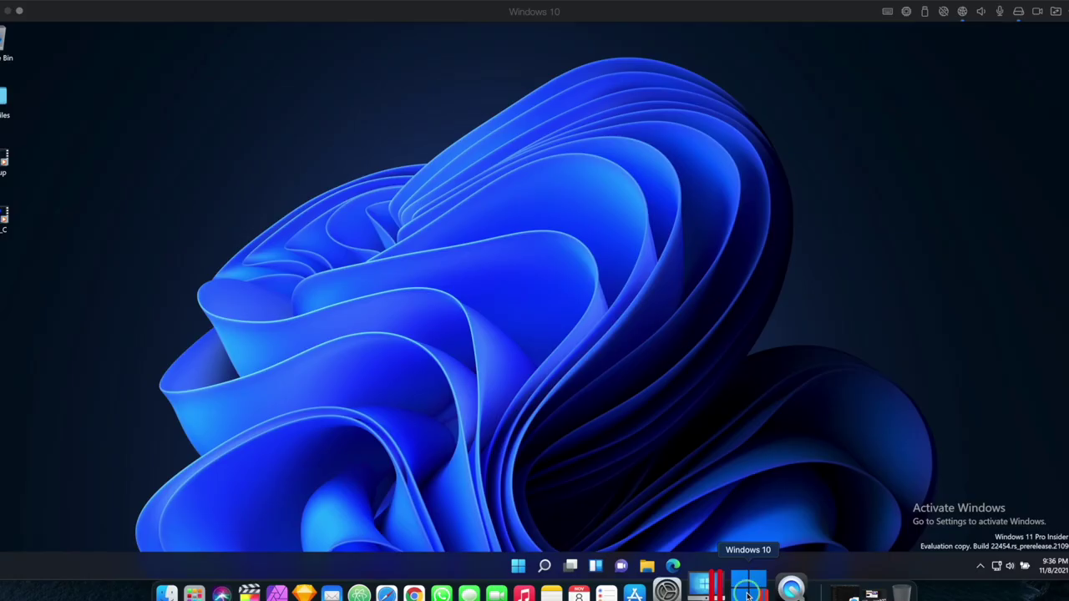
Step: Switch the Windows 10 virtual machine to Coherence view
right_click(748, 594)
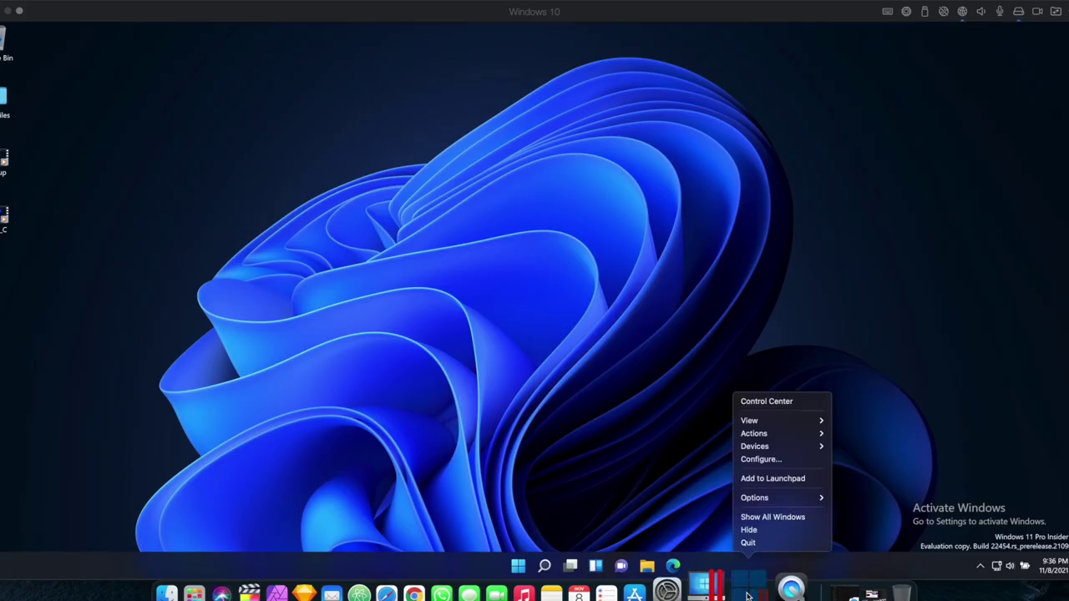
mouse_move(758, 424)
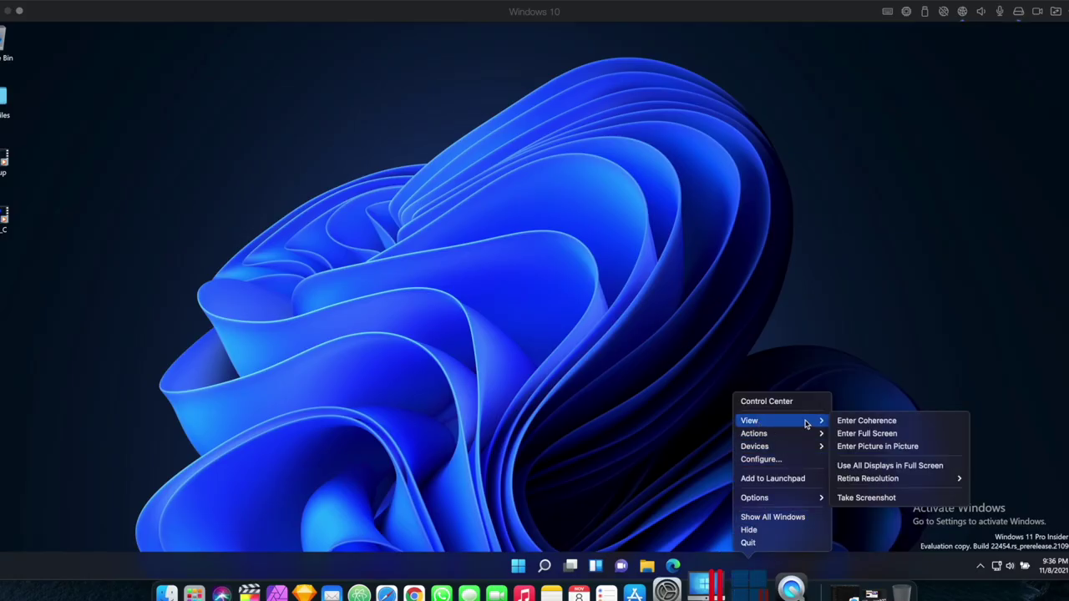
click(909, 427)
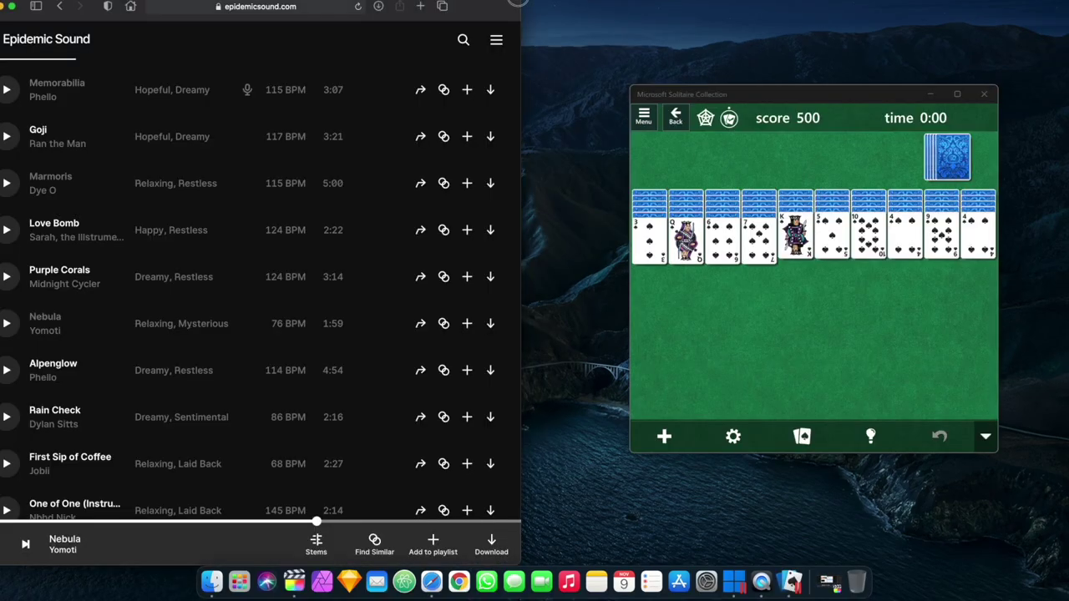
Step: Arrange the Epidemic Sound browser window beside Microsoft Solitaire Collection, and make the game window taller
drag(513, 20, 561, 13)
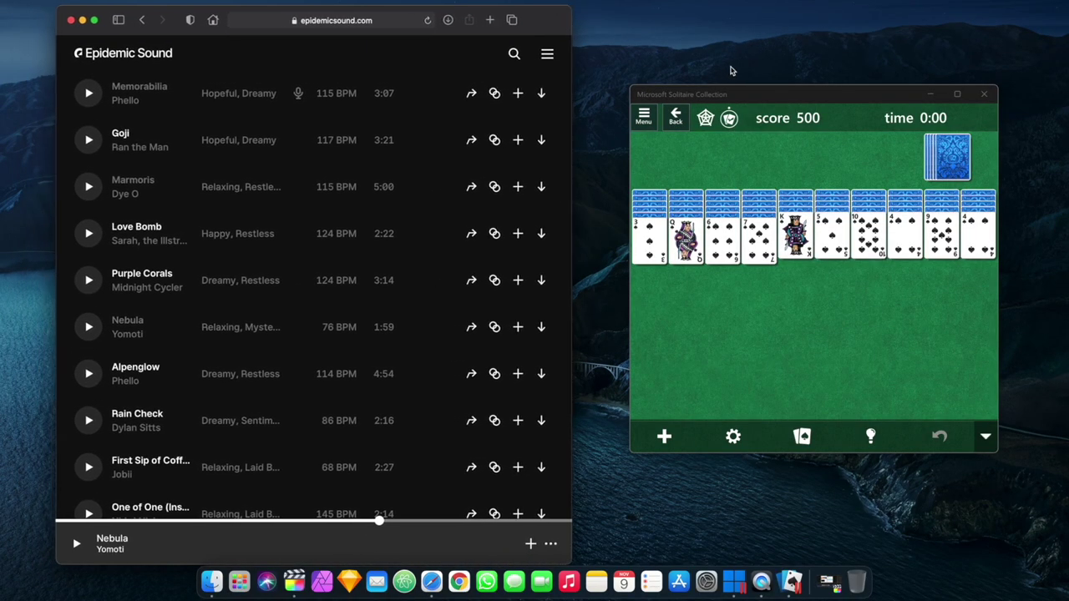
drag(718, 90, 670, 17)
drag(894, 378, 914, 561)
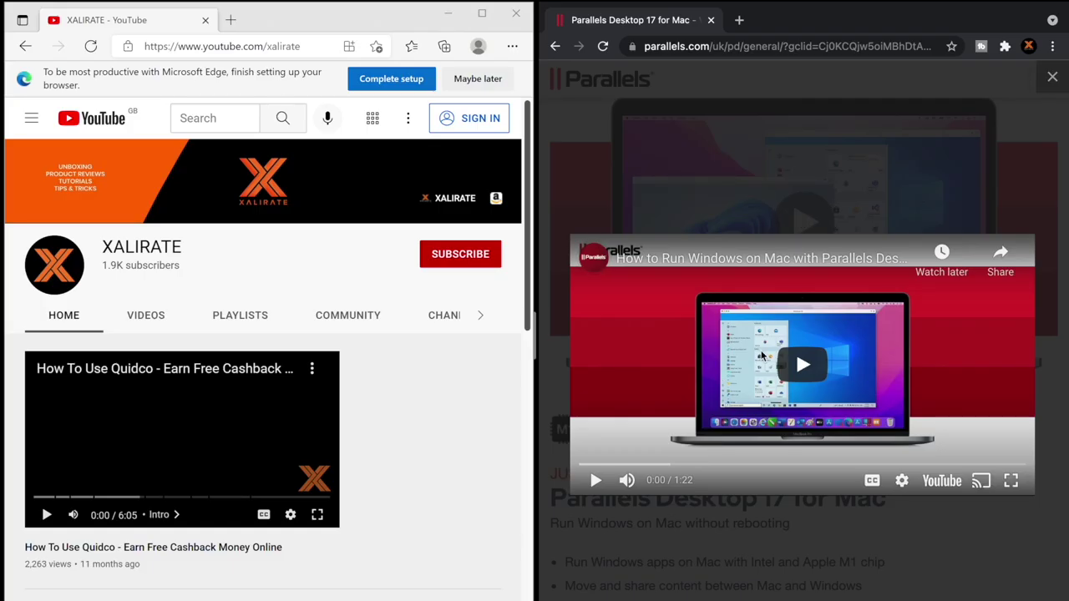
Step: Play the Parallels promotional video in the Mac browser, and enter "google o" in a new Microsoft Edge tab
click(595, 481)
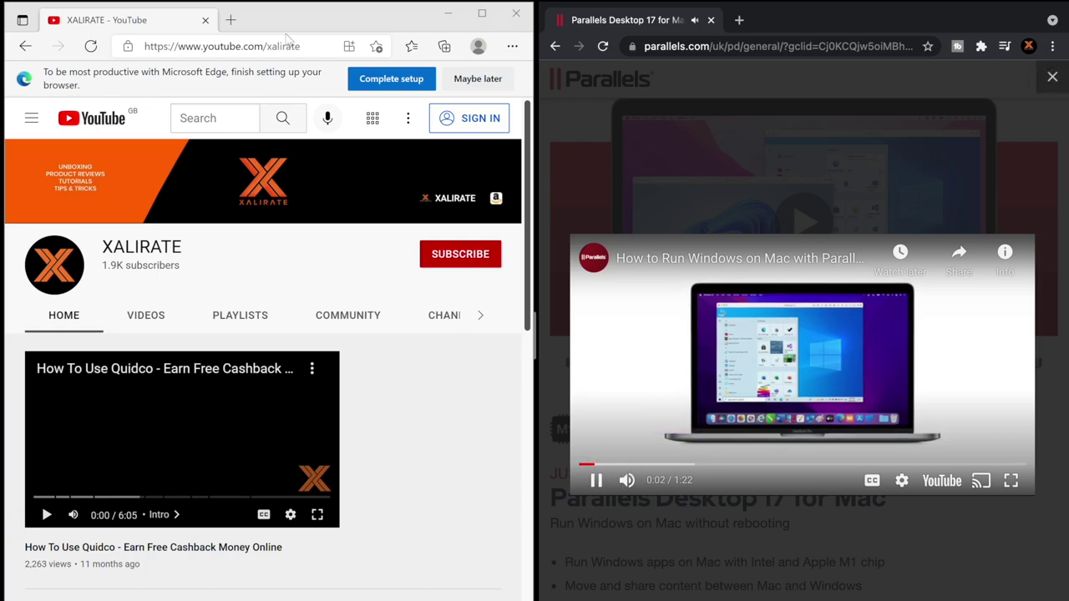
click(230, 19)
text(g)
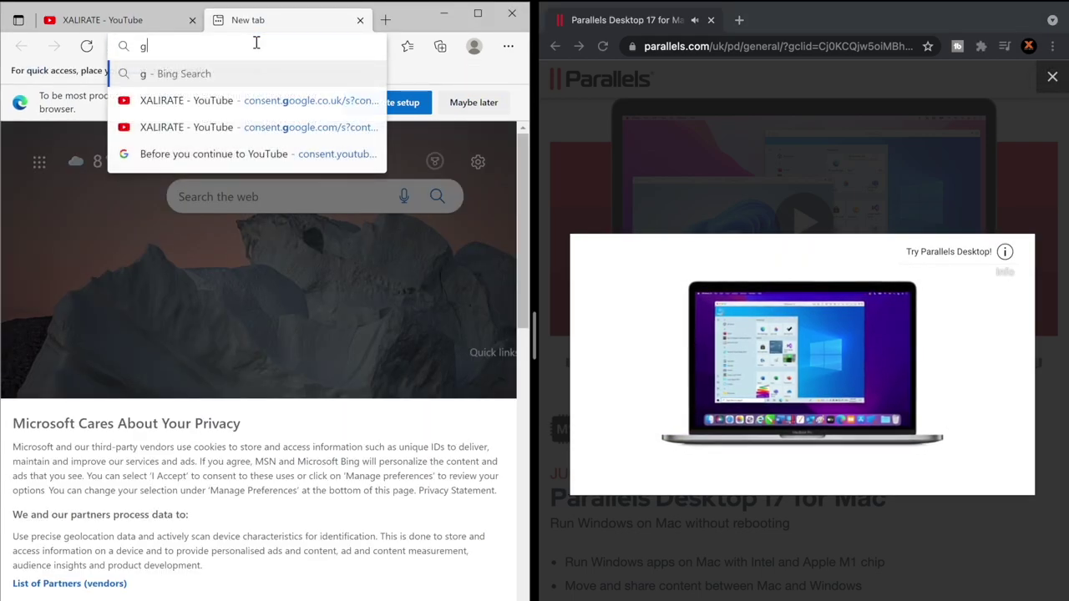
text(oogle o)
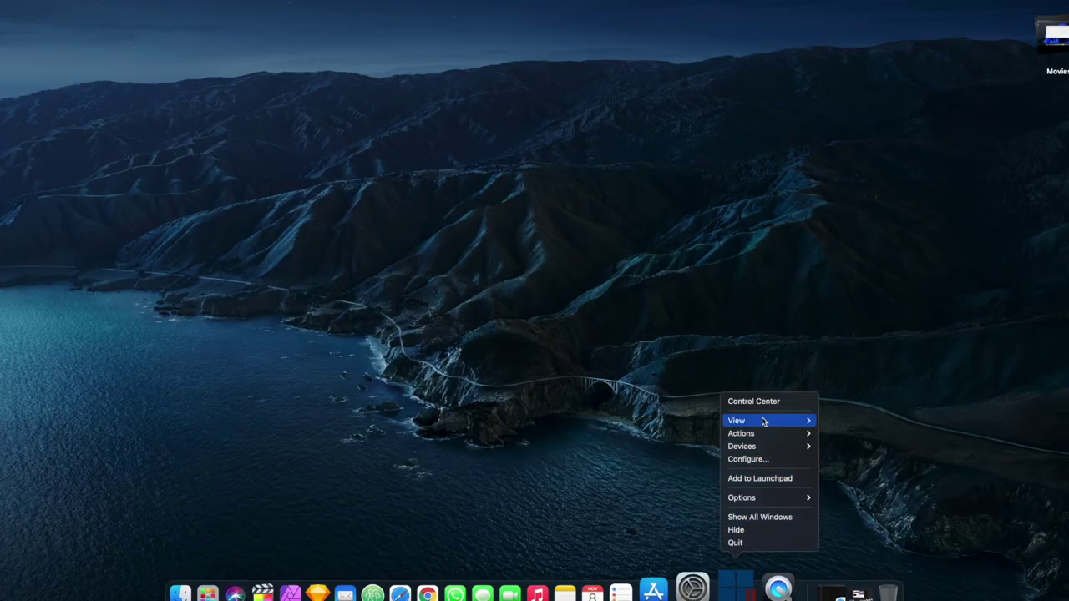
Step: Exit Coherence view for the Windows 10 virtual machine
mouse_move(762, 421)
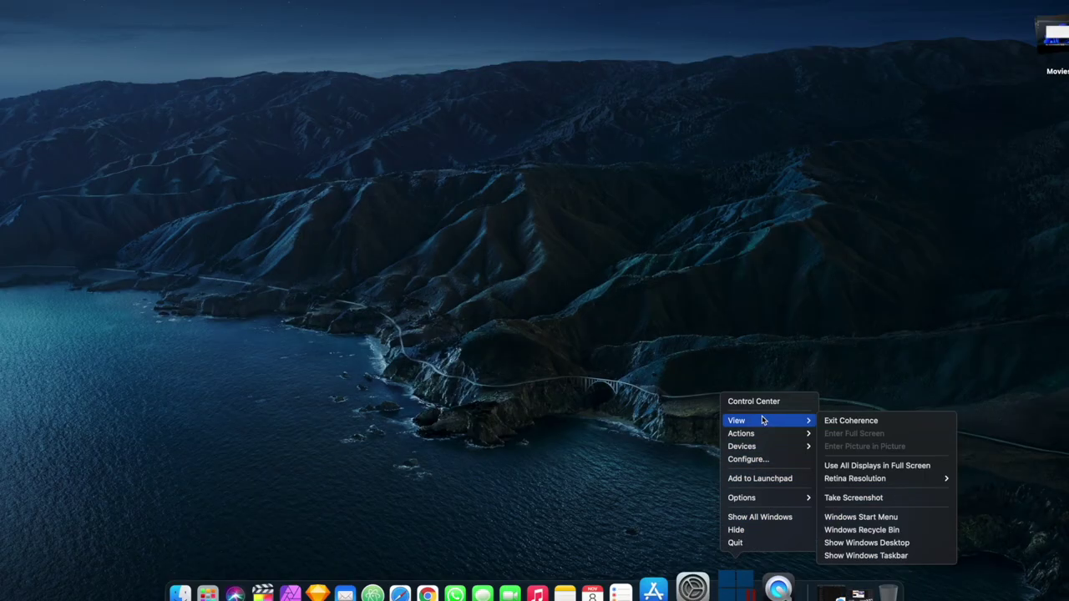
click(871, 425)
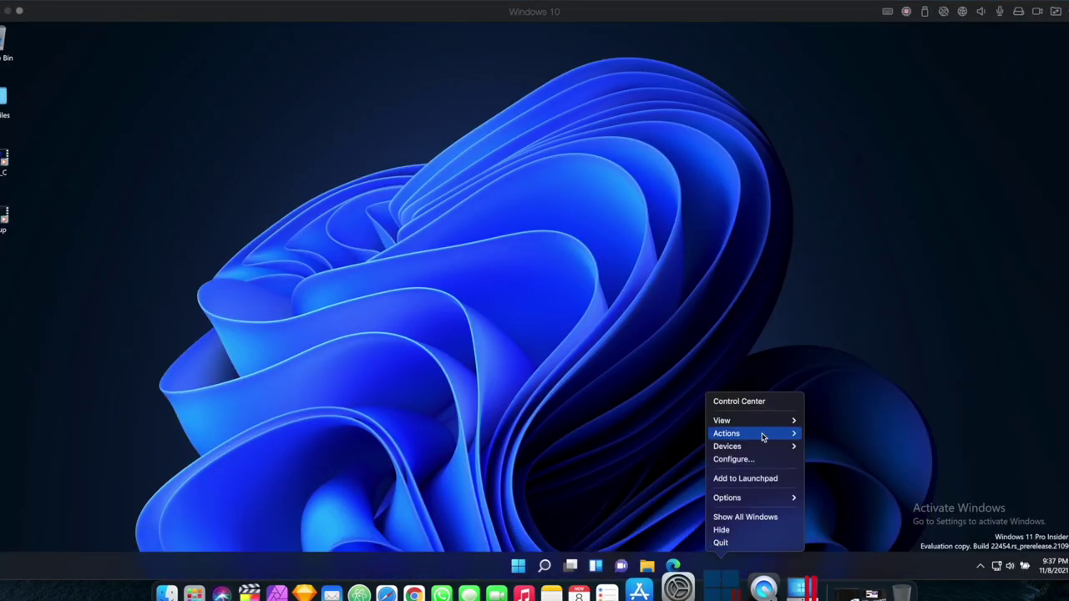
Step: Show the virtual machine in Picture in Picture view and reposition its small window at the Mac desktop's lower-left corner
mouse_move(746, 420)
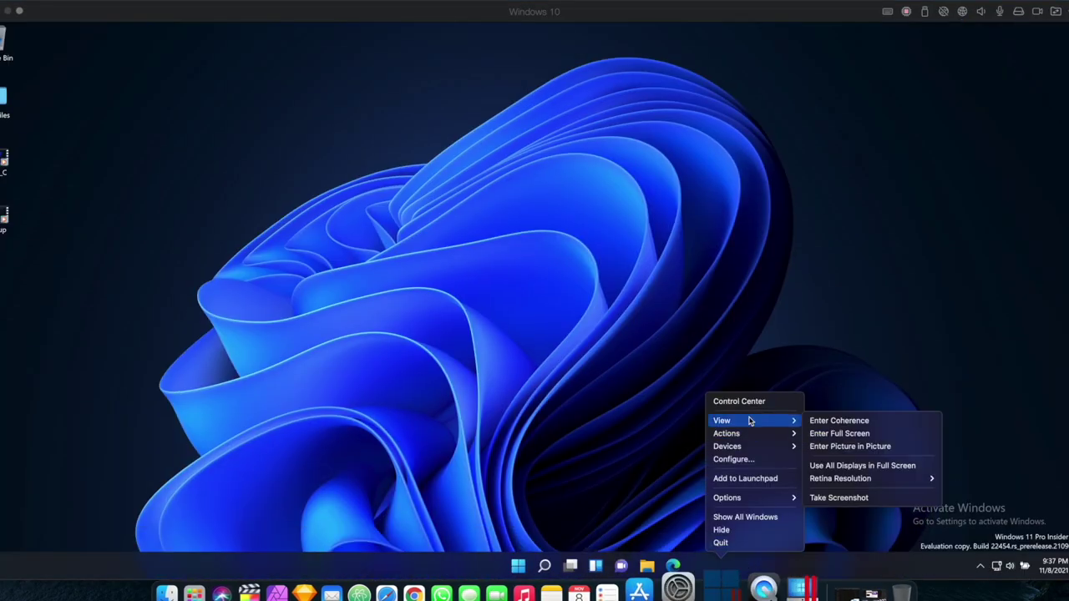
click(844, 451)
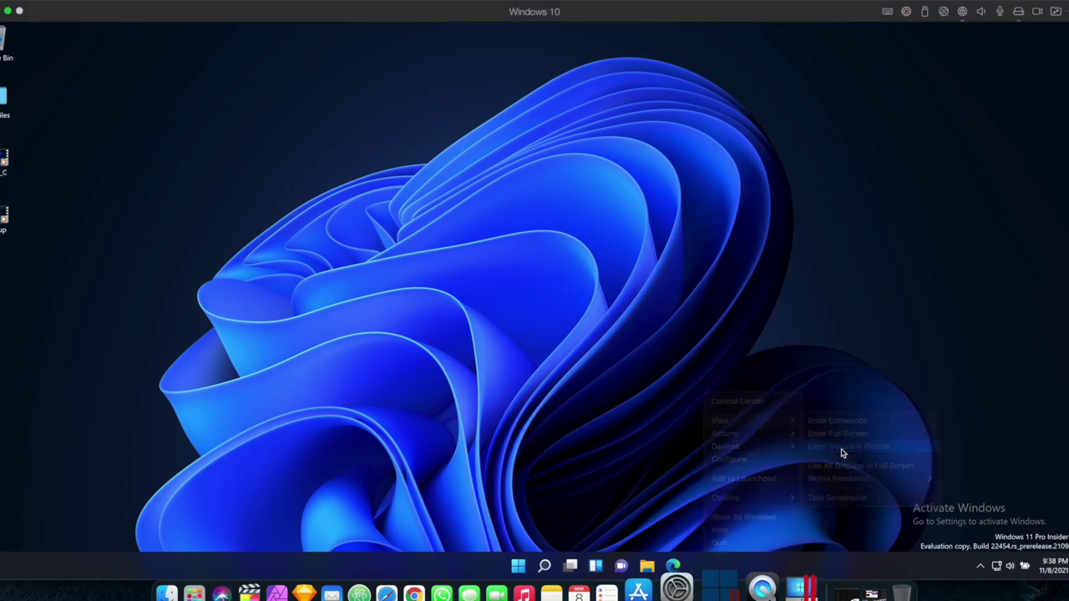
drag(489, 341, 170, 412)
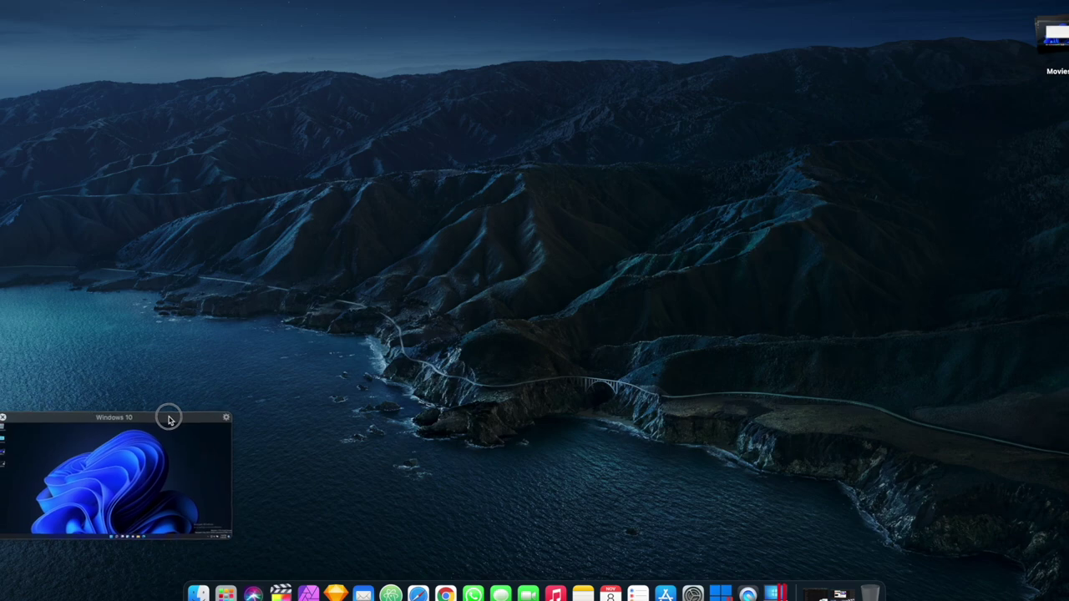
click(222, 410)
drag(623, 320, 576, 324)
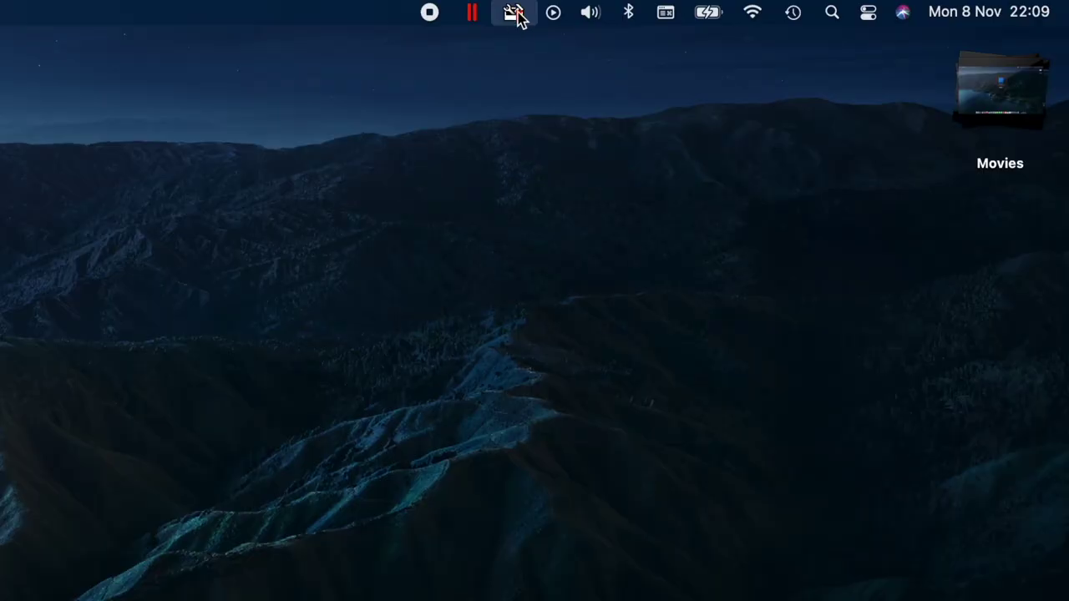
Step: Launch the Find Duplicates tool from the full Parallels Toolbox library
click(512, 12)
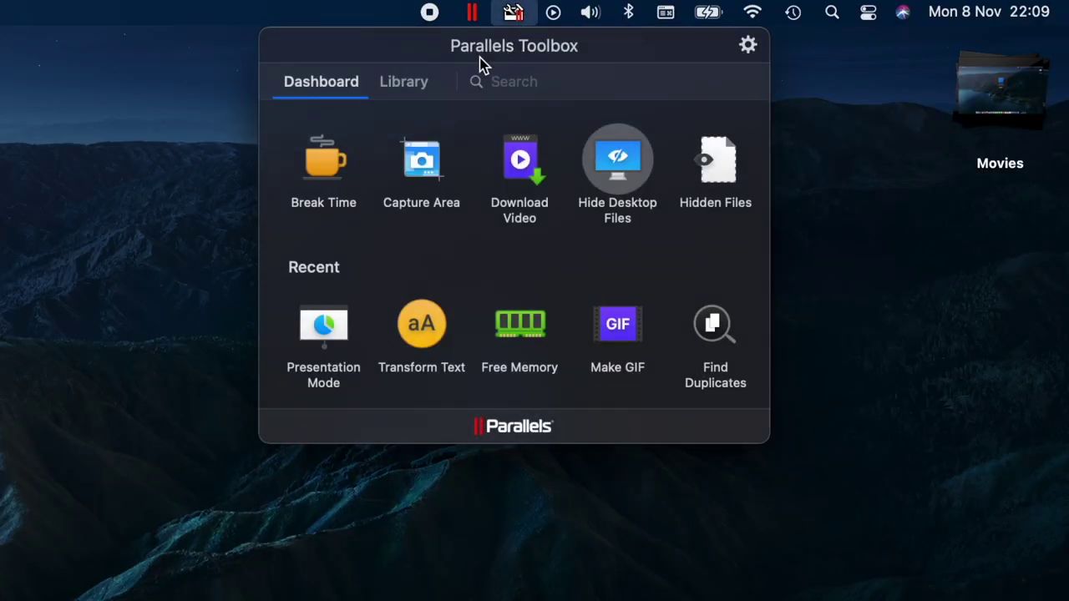
click(405, 86)
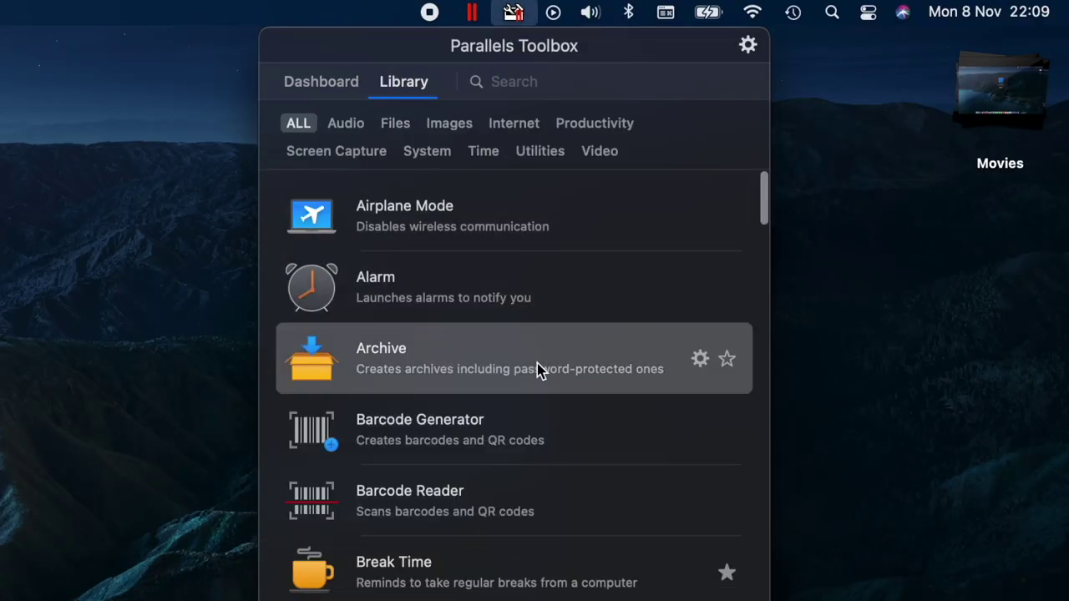
scroll(538, 365, down, 10)
scroll(542, 362, down, 6)
scroll(542, 362, up, 1)
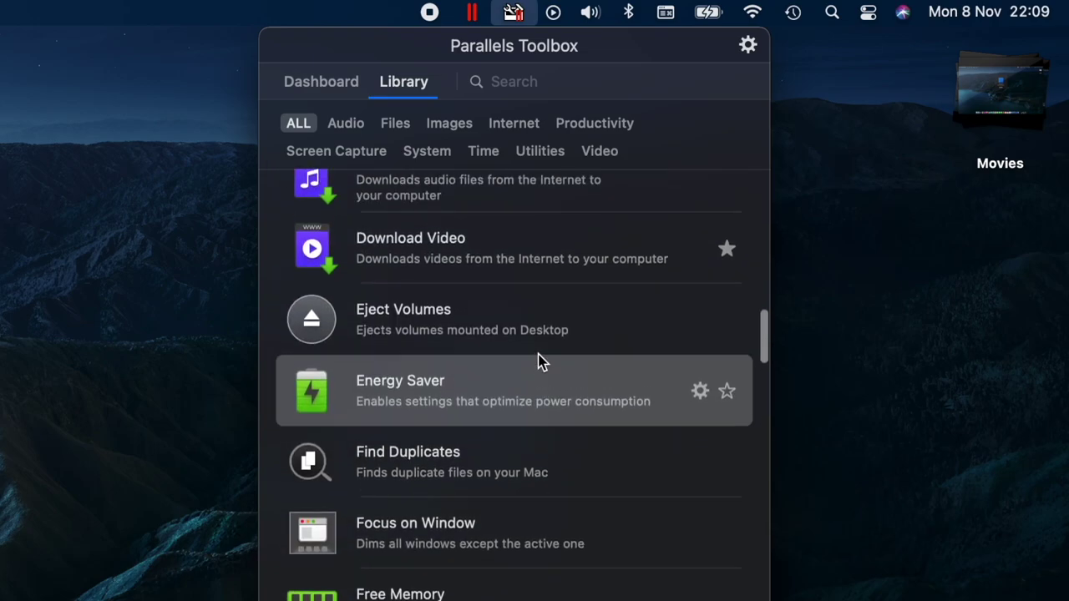
scroll(542, 362, up, 2)
scroll(585, 393, down, 4)
scroll(640, 417, down, 5)
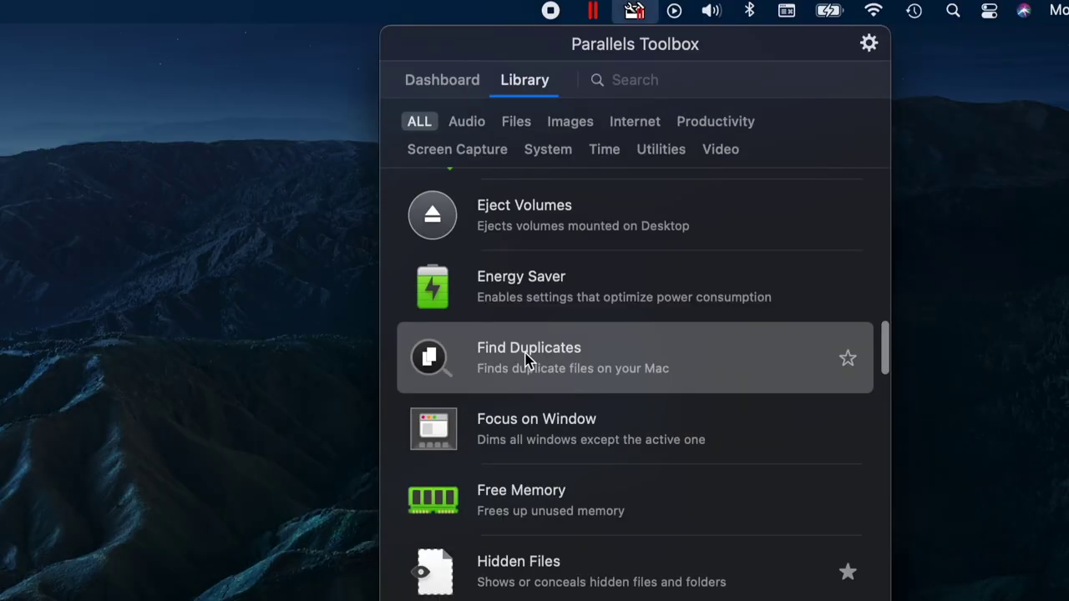
click(541, 362)
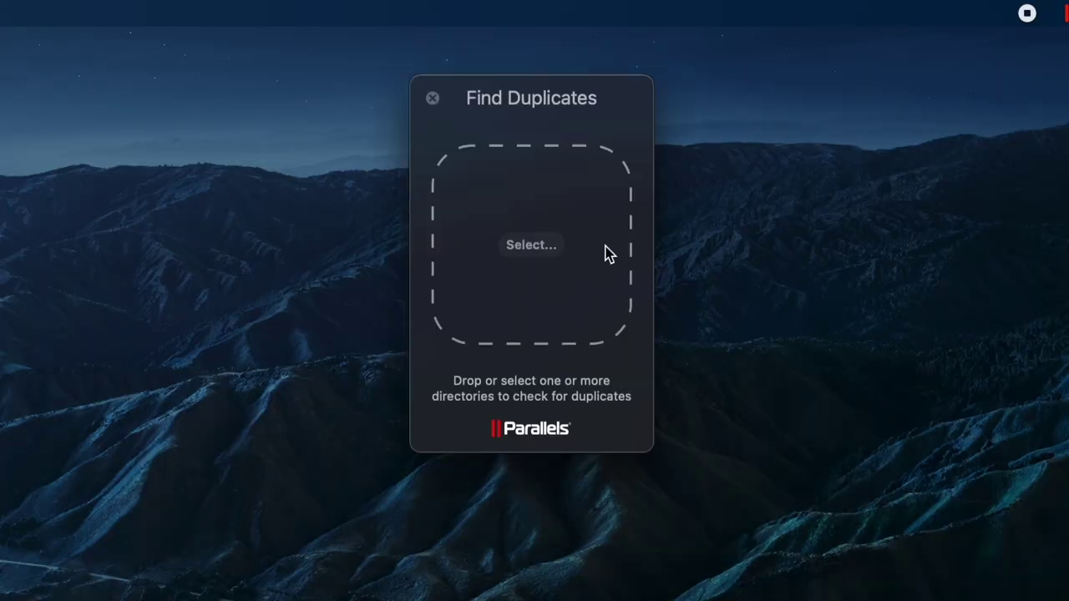
Step: Choose the Movies folder in Find Duplicates and scan it for duplicate files
click(548, 245)
click(956, 576)
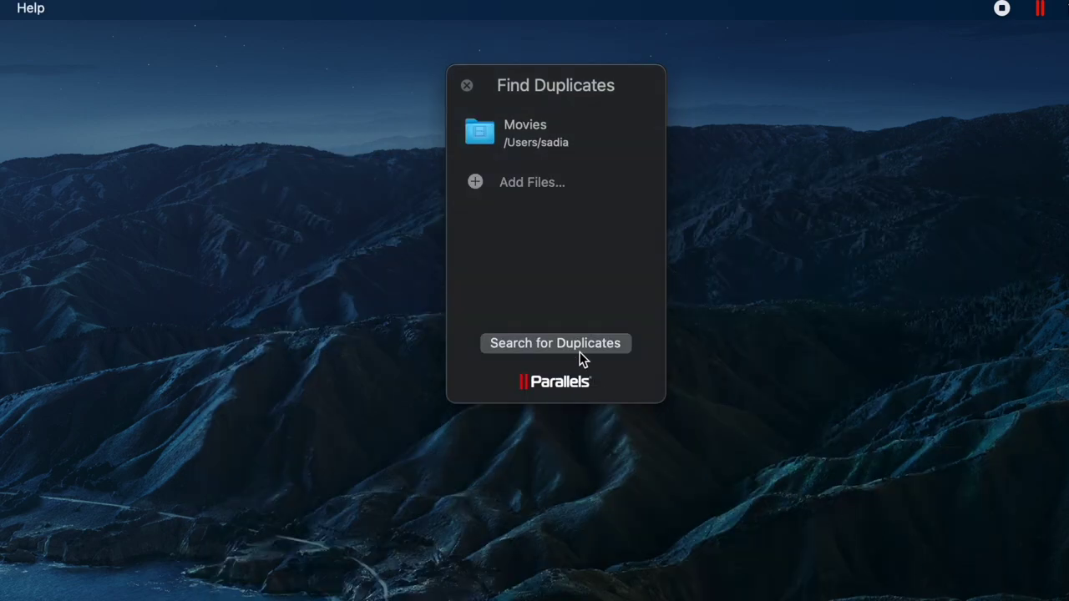
click(580, 350)
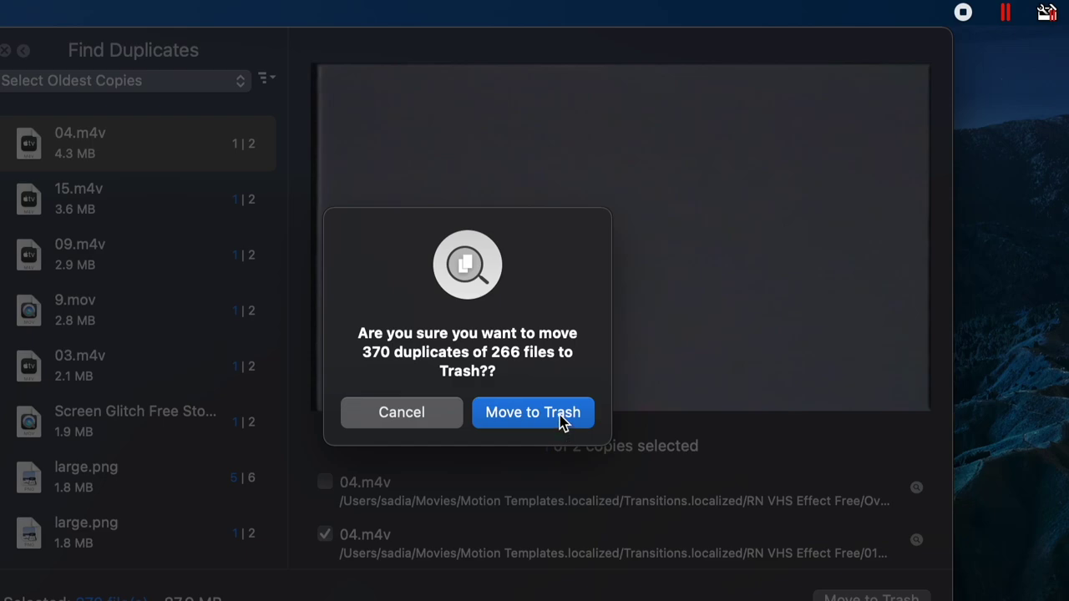
Step: Move the selected duplicate files to the Trash and close Find Duplicates
click(639, 372)
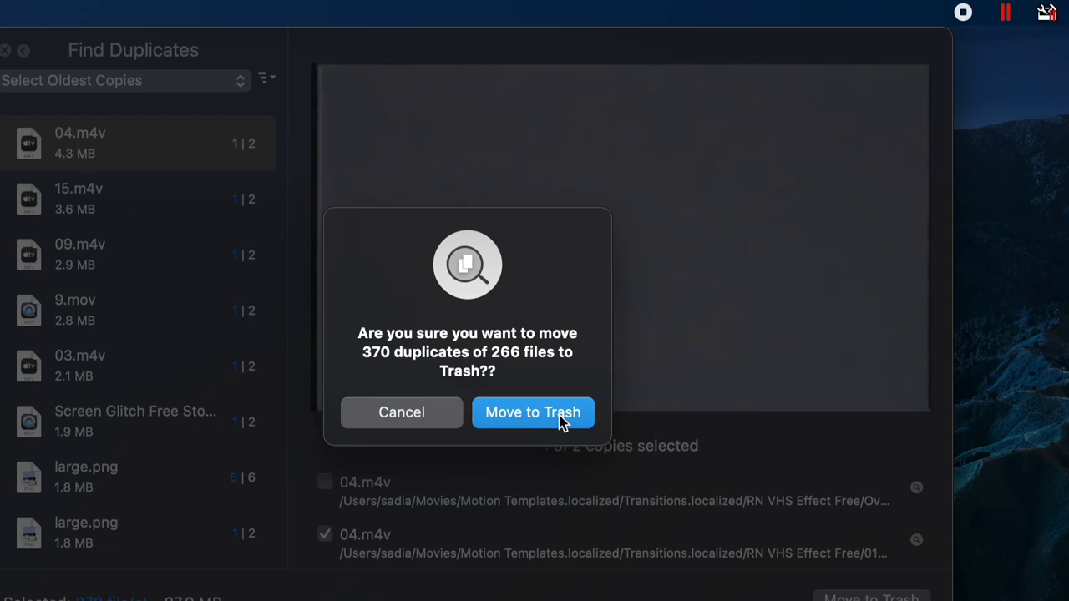
click(561, 421)
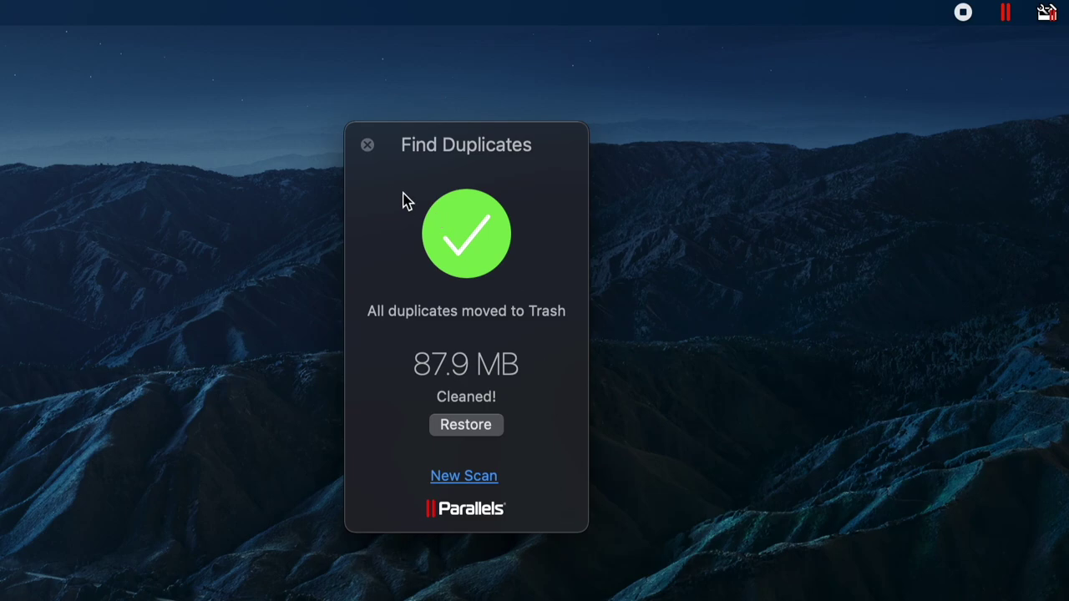
click(368, 147)
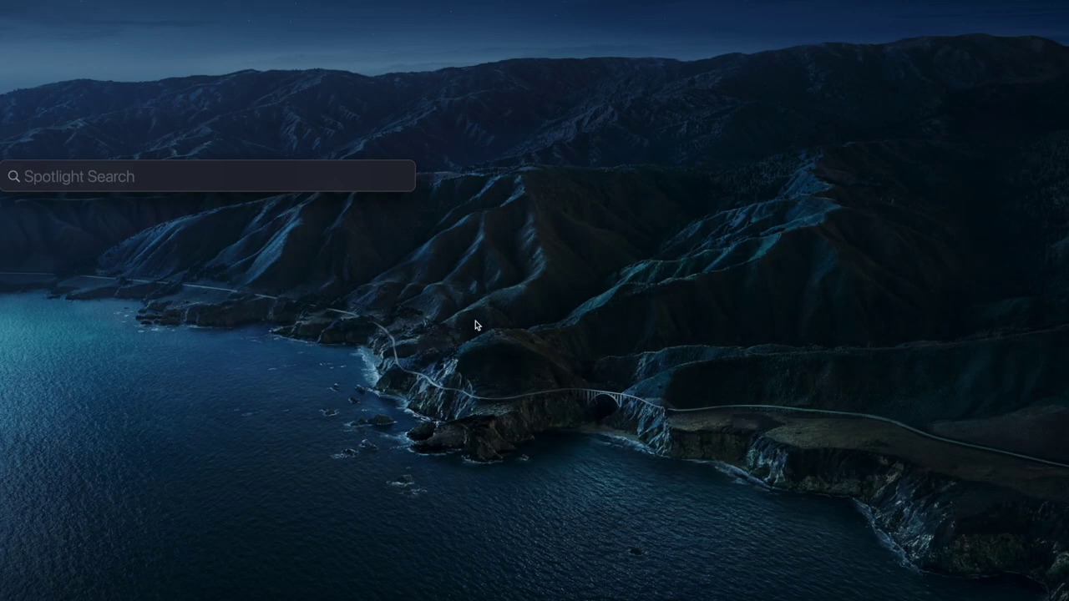
Step: Find Parallels Access with Spotlight, launch it and view its settings
text(parallels ac)
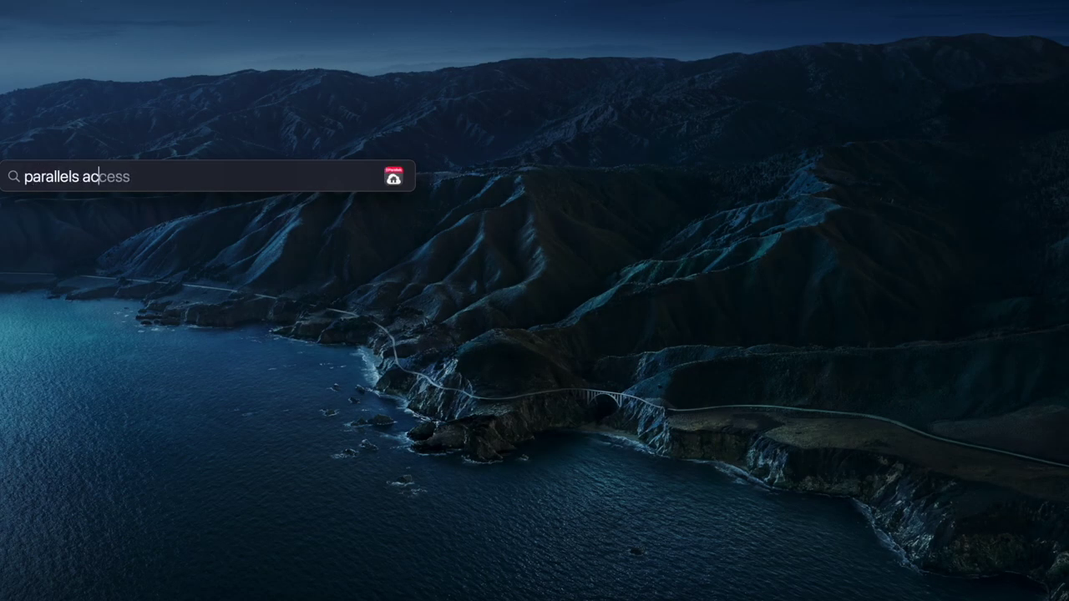
key(Return)
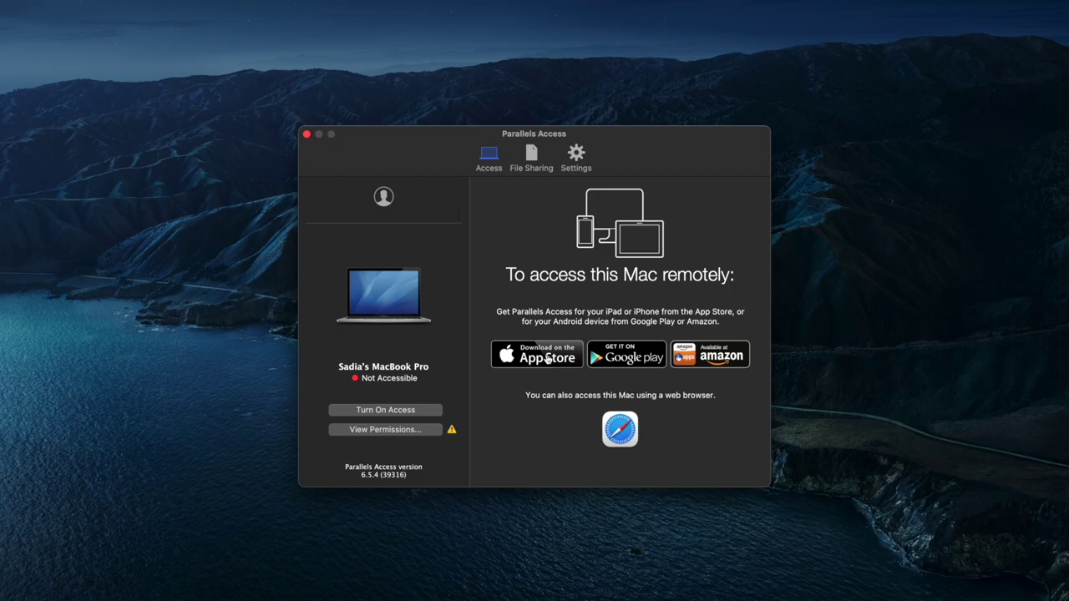
click(433, 217)
click(574, 167)
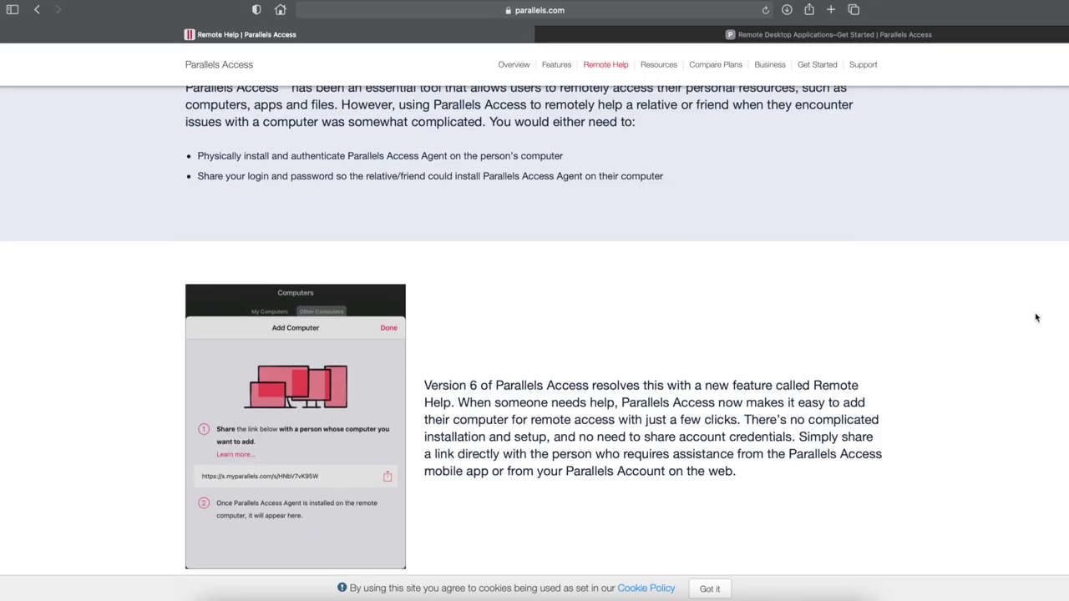
Step: Read the Remote Help page and the Get Started setup steps for Parallels Access in the Safari browser
scroll(1035, 317, down, 5)
scroll(1036, 318, down, 3)
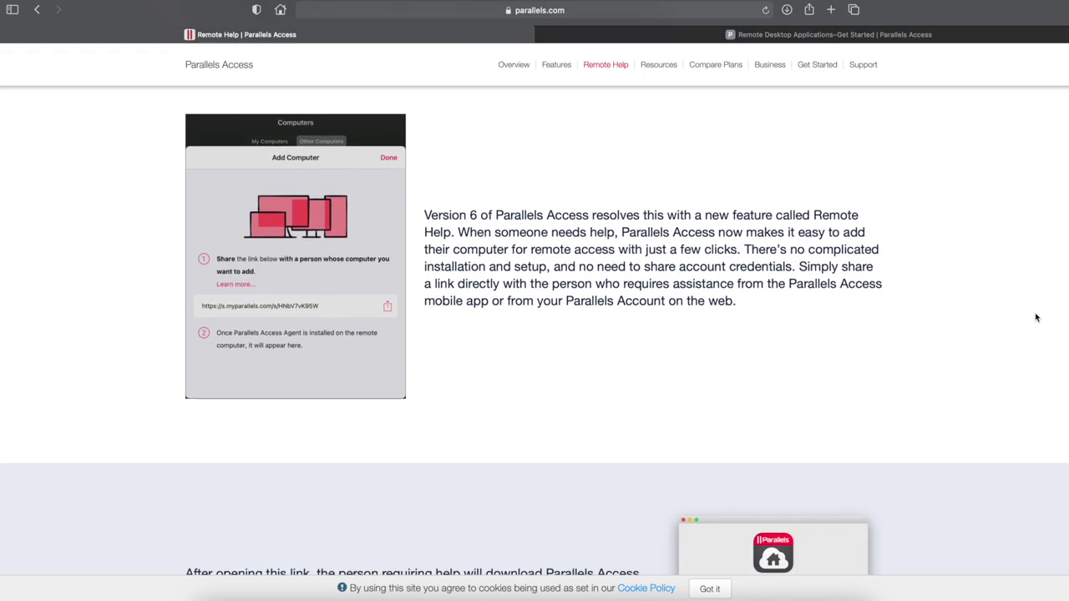
key(ctrl+Tab)
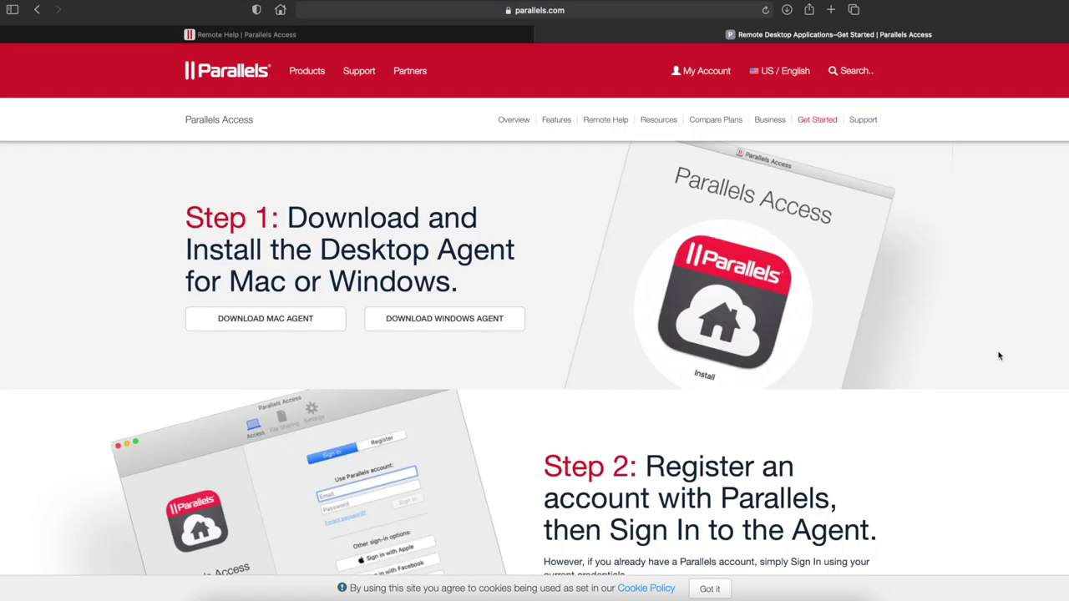
scroll(999, 356, down, 3)
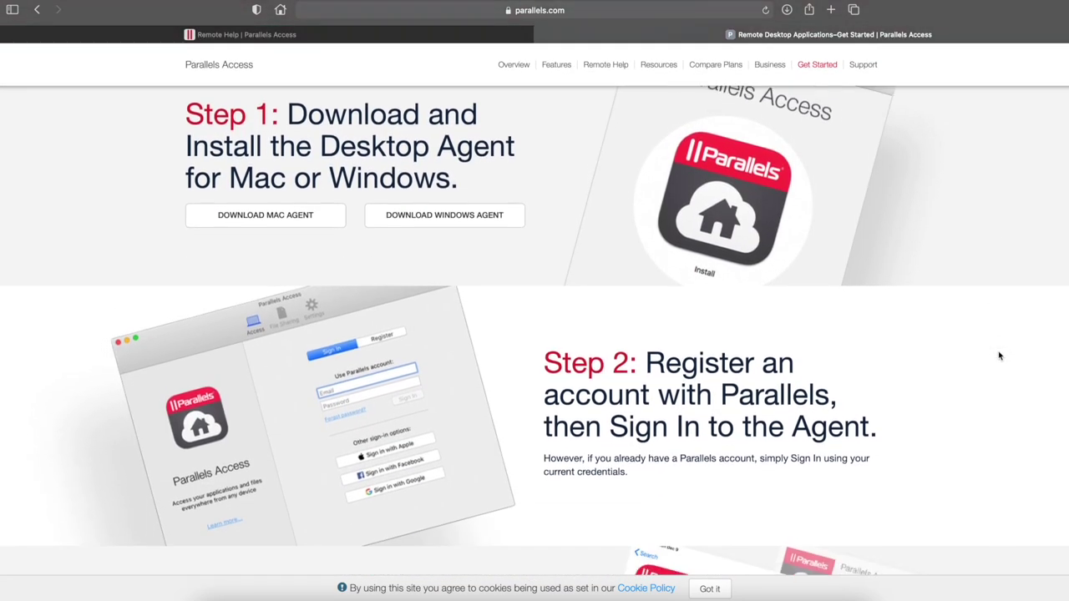
scroll(998, 356, down, 7)
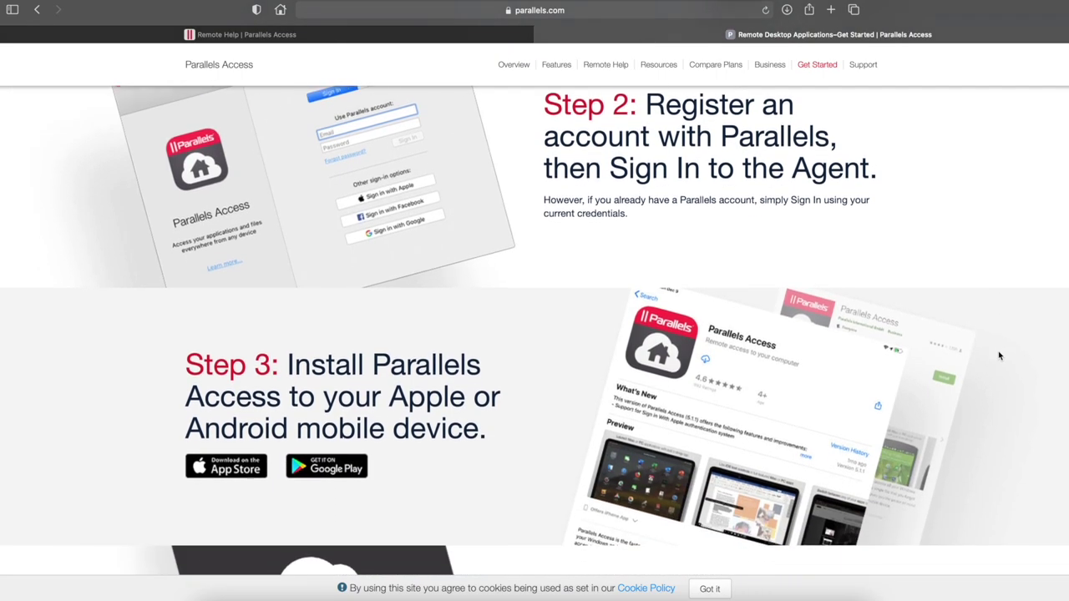
scroll(998, 355, down, 7)
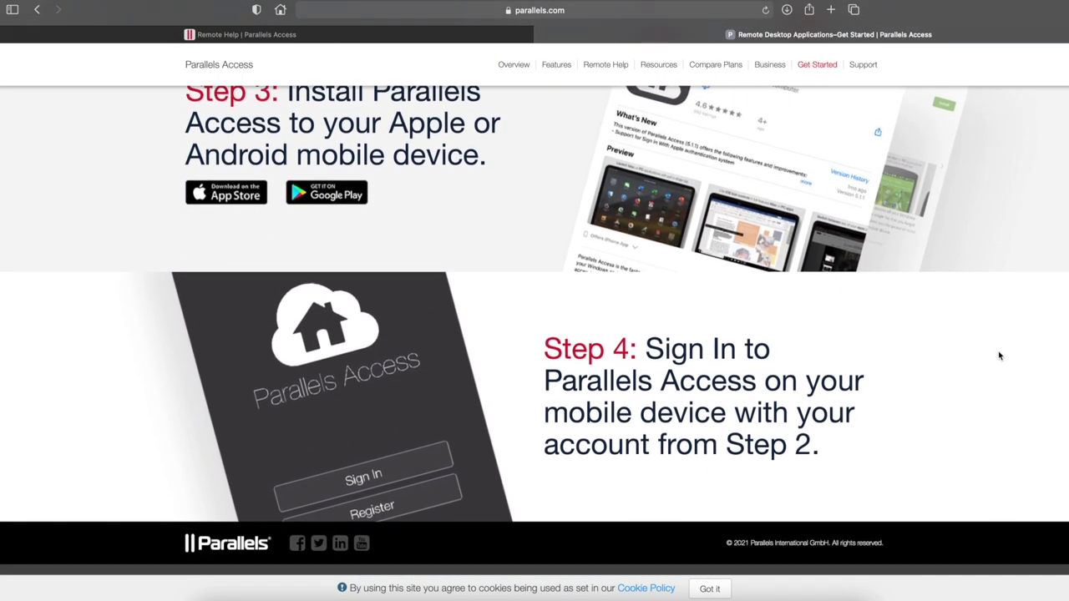
key(ctrl+shift+Tab)
scroll(1035, 317, down, 4)
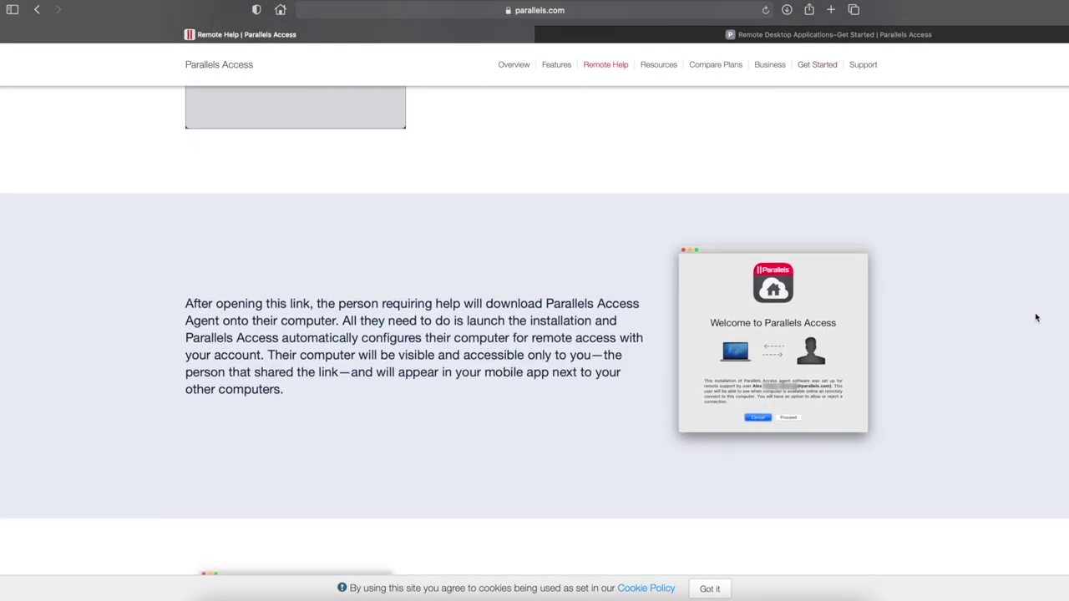
scroll(1035, 318, down, 4)
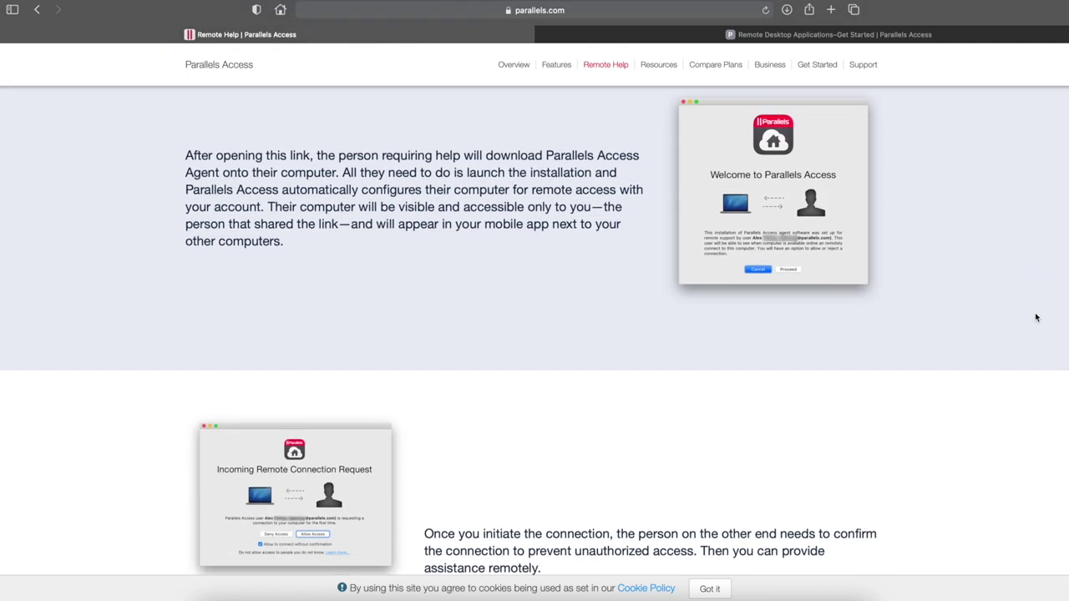
scroll(1035, 317, down, 5)
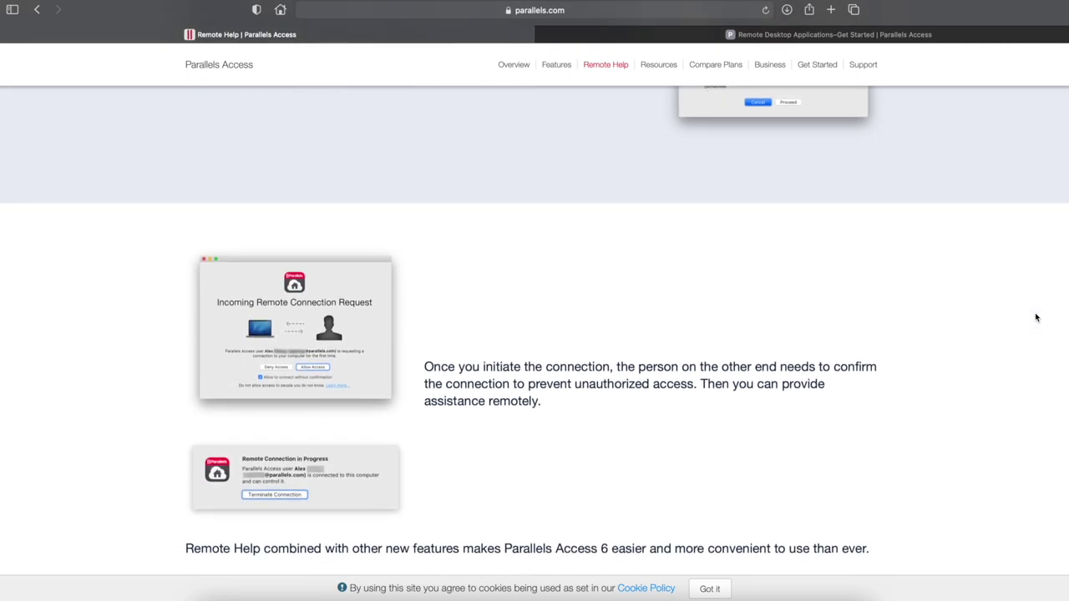
scroll(1036, 318, down, 4)
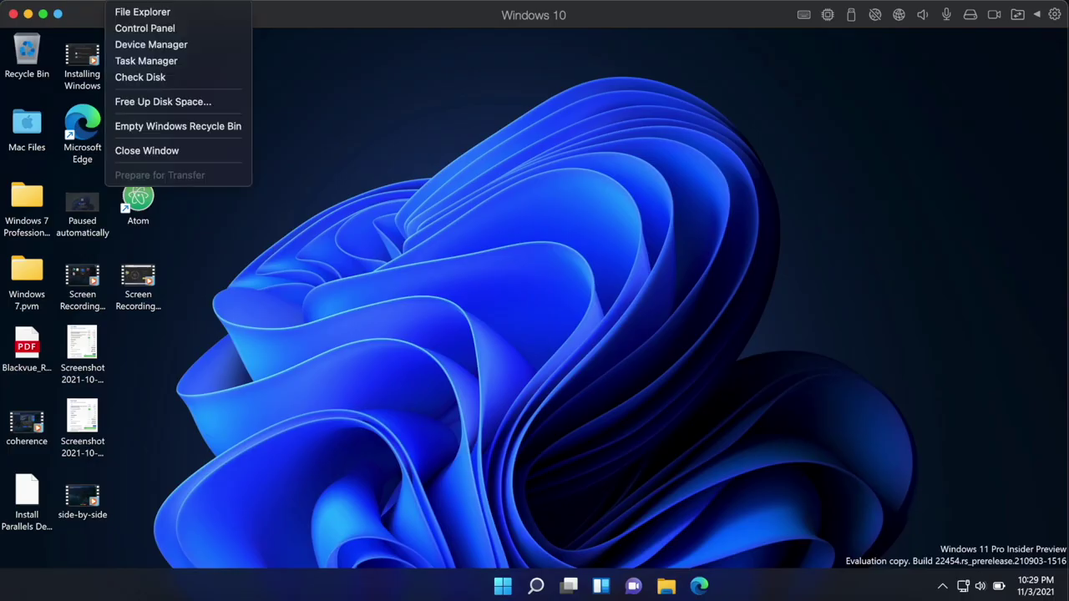
Step: Switch to Parallels Desktop and shut down the Windows 10 virtual machine
mouse_move(222, 2)
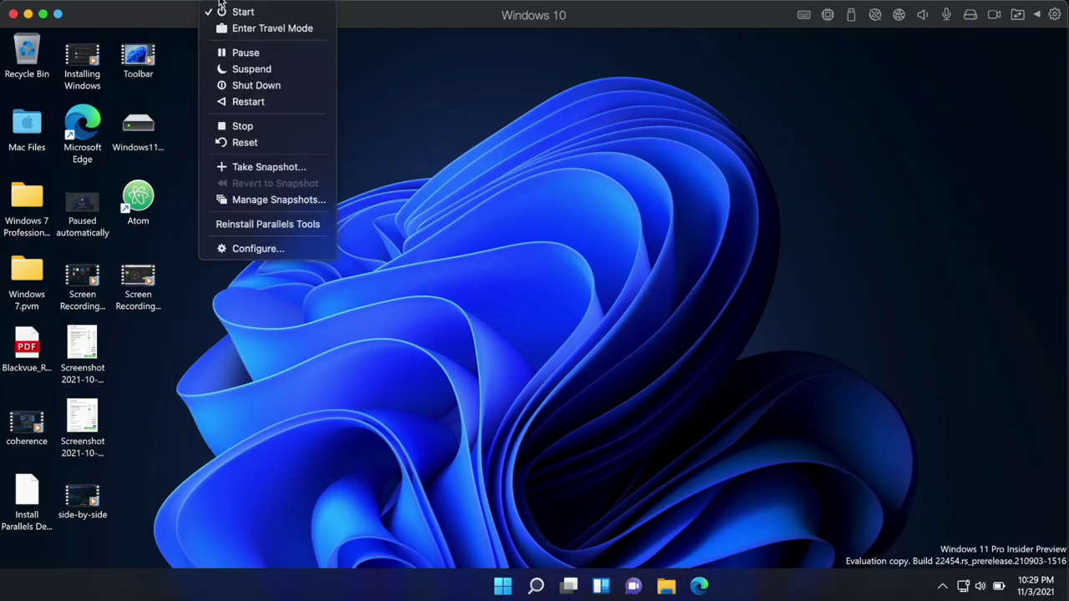
click(258, 90)
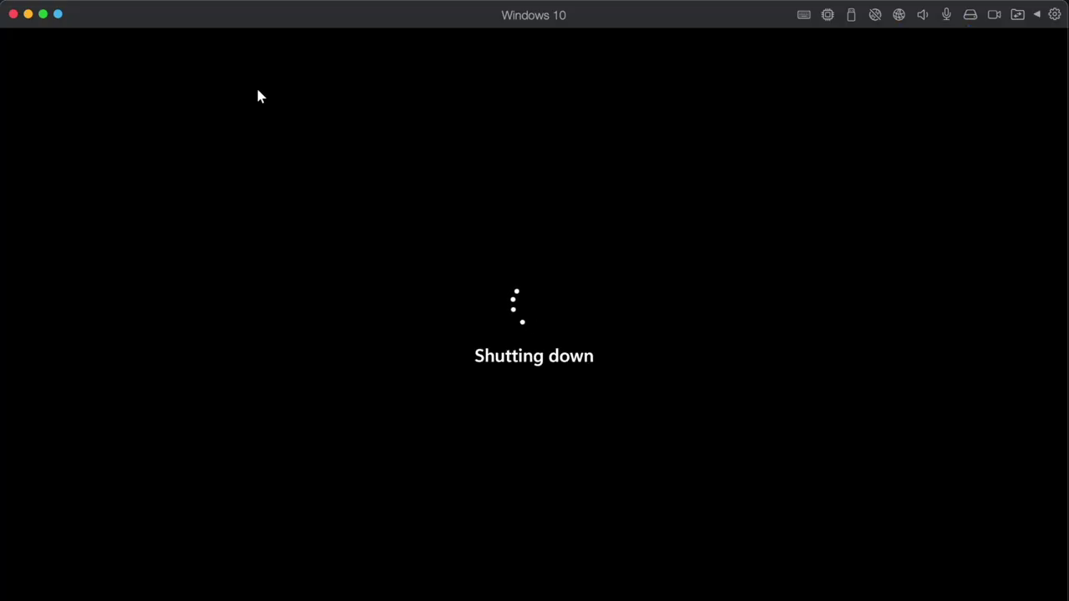